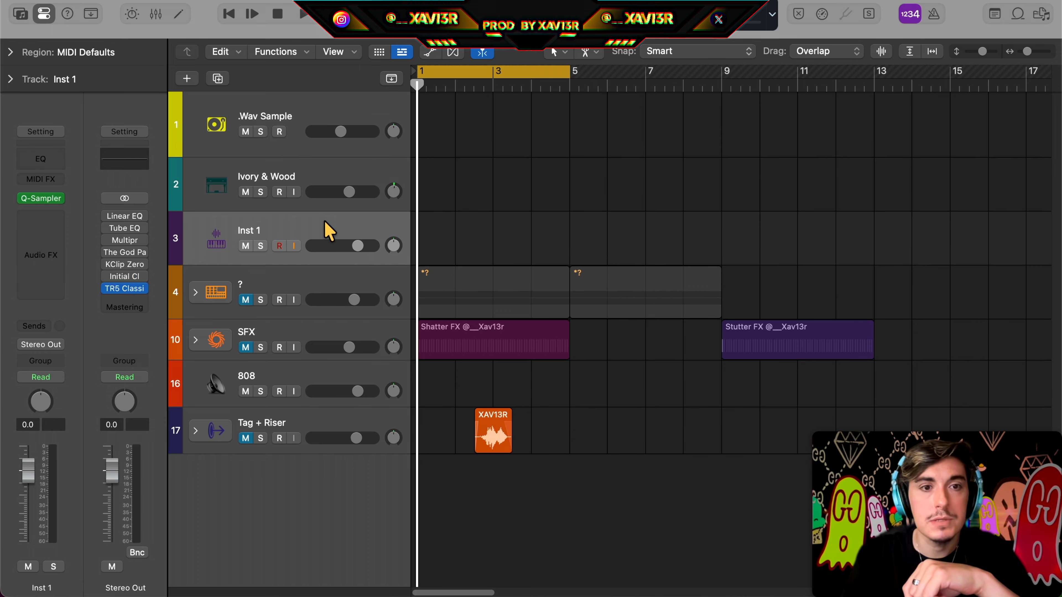
Step: Load Alchemy on the Inst 1 track with the Balinese Dawn preset from the Mallets category
click(59, 199)
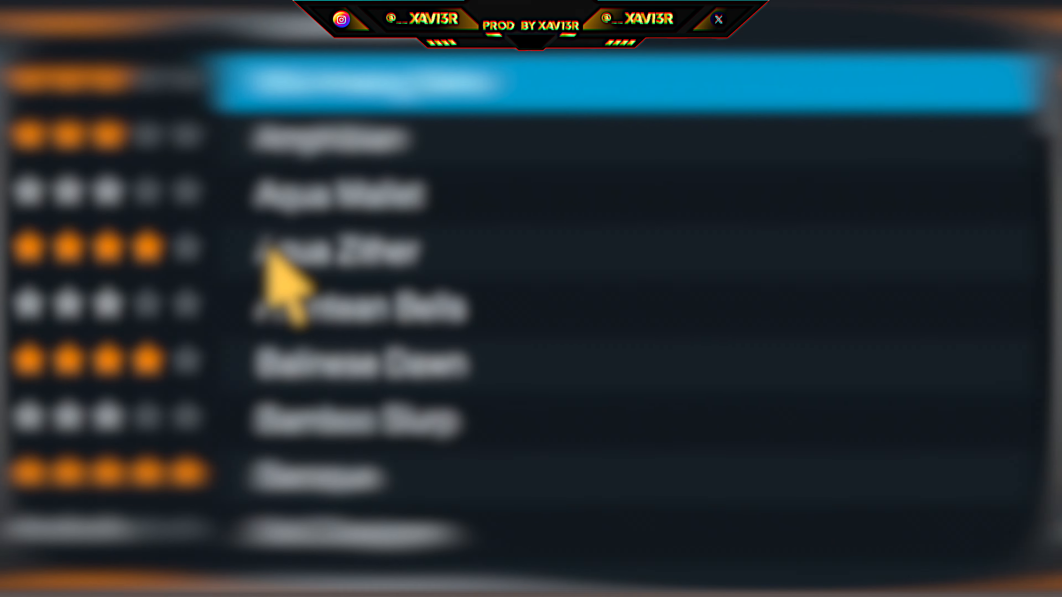
click(268, 248)
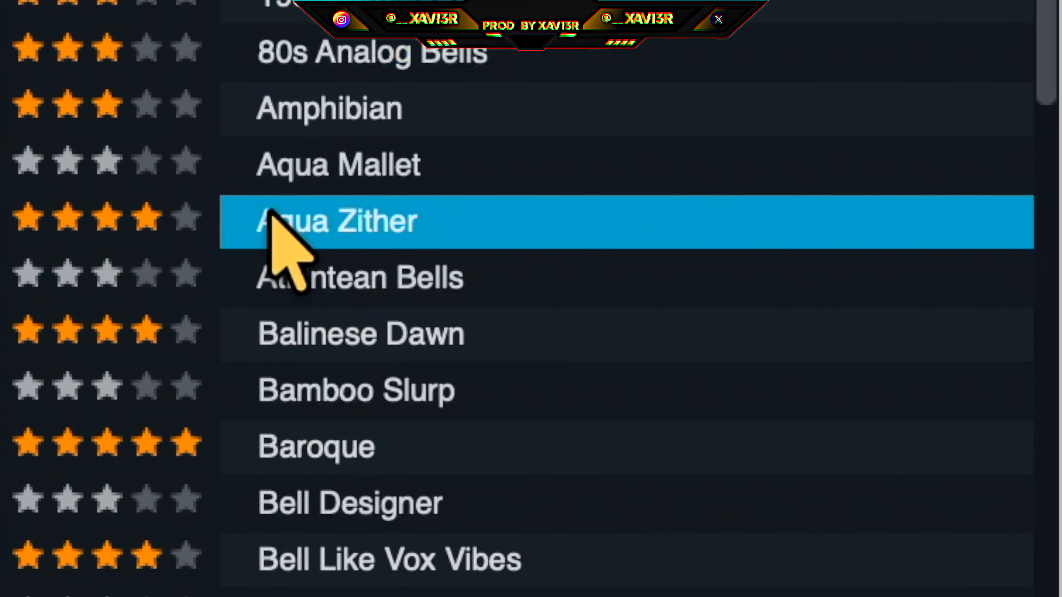
click(346, 319)
click(345, 346)
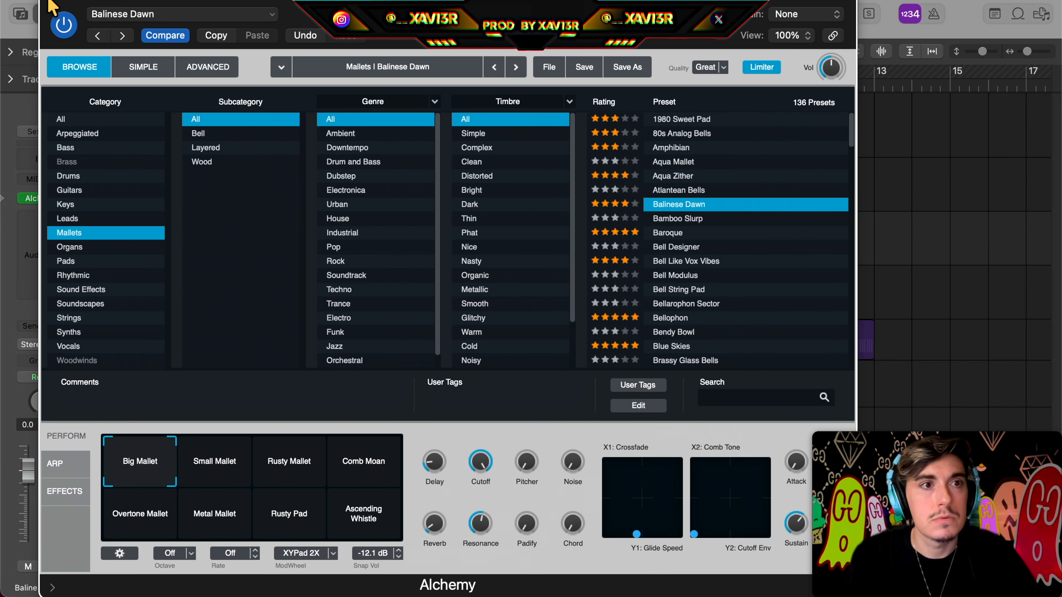
click(48, 0)
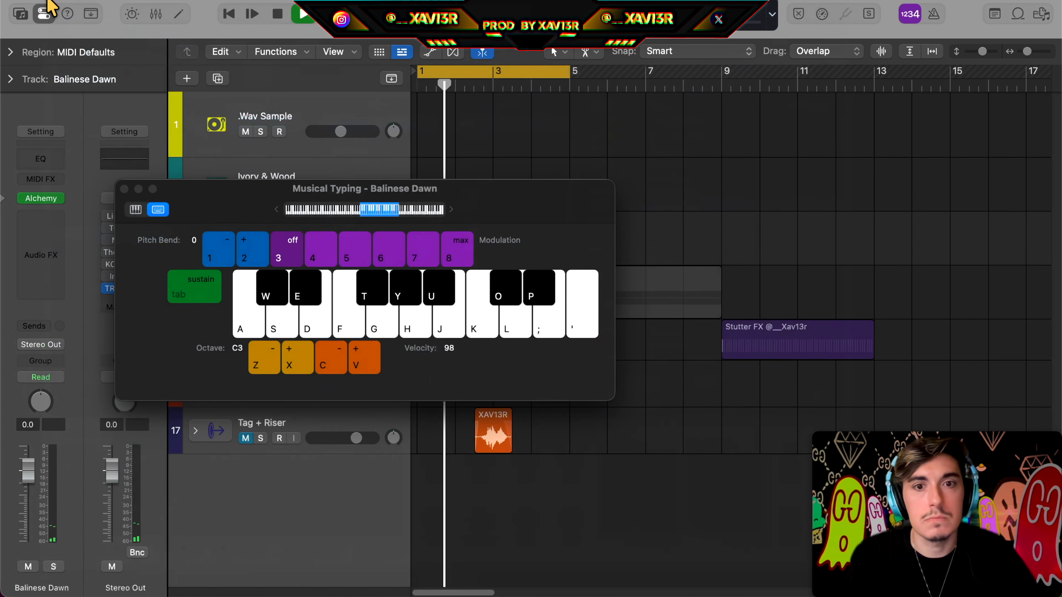
click(124, 189)
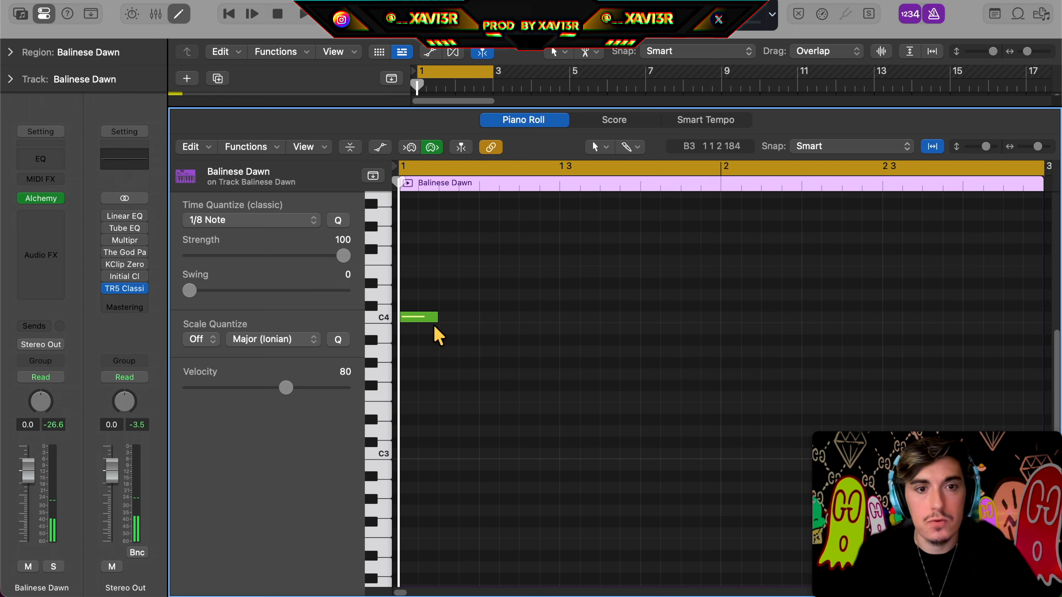
Step: Stack C#4, G#4 and E5 notes into a chord at the start of the region and play it back
drag(284, 562, 282, 521)
drag(423, 311, 430, 369)
drag(539, 303, 540, 310)
key(space)
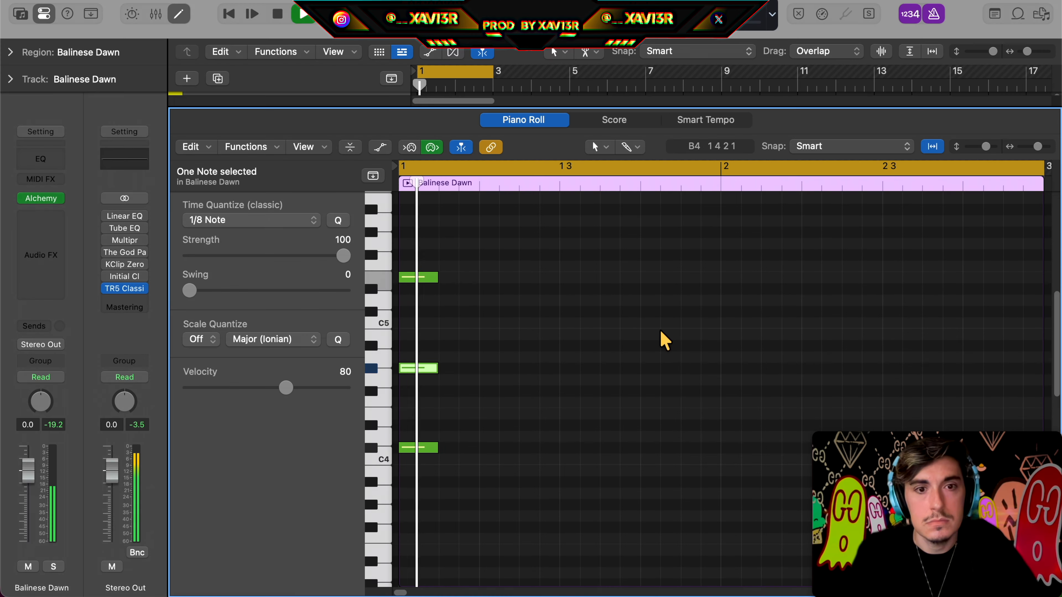
key(space)
Step: Add more notes to the chord, stagger the note starts into a strum, and build a second strummed chord at beat 3
drag(407, 238, 413, 395)
drag(401, 281, 409, 282)
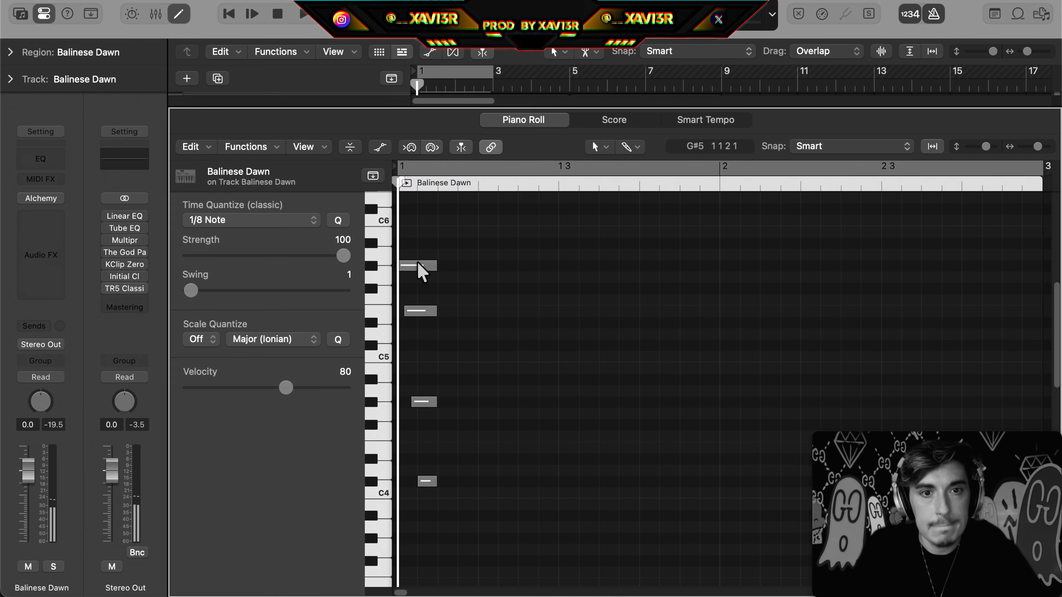
drag(428, 444, 439, 500)
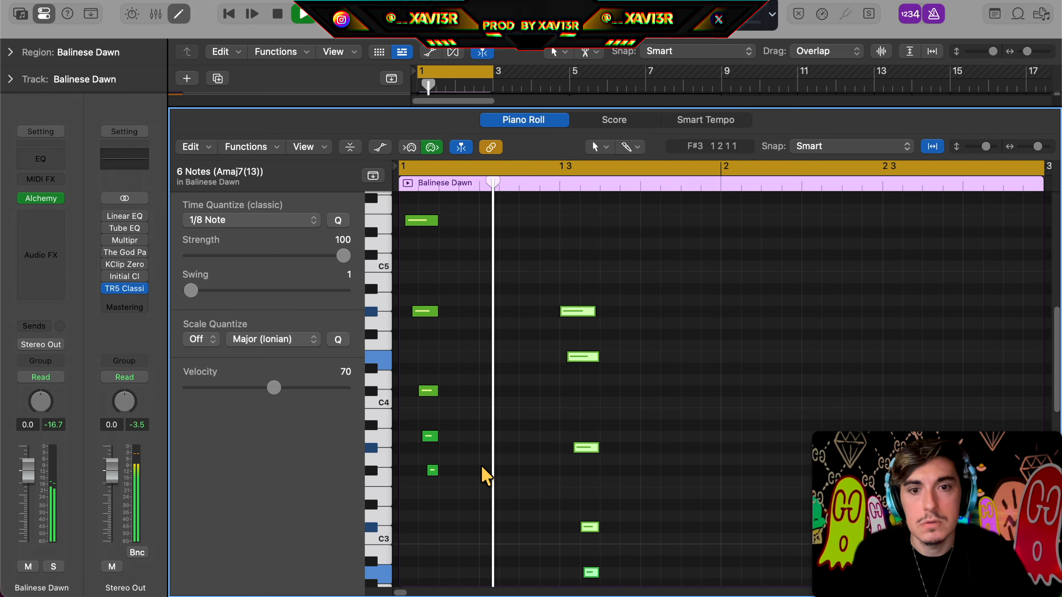
Step: Taper the velocities of the successive notes in both chords and shorten the region to one bar
scroll(482, 467, down, 1)
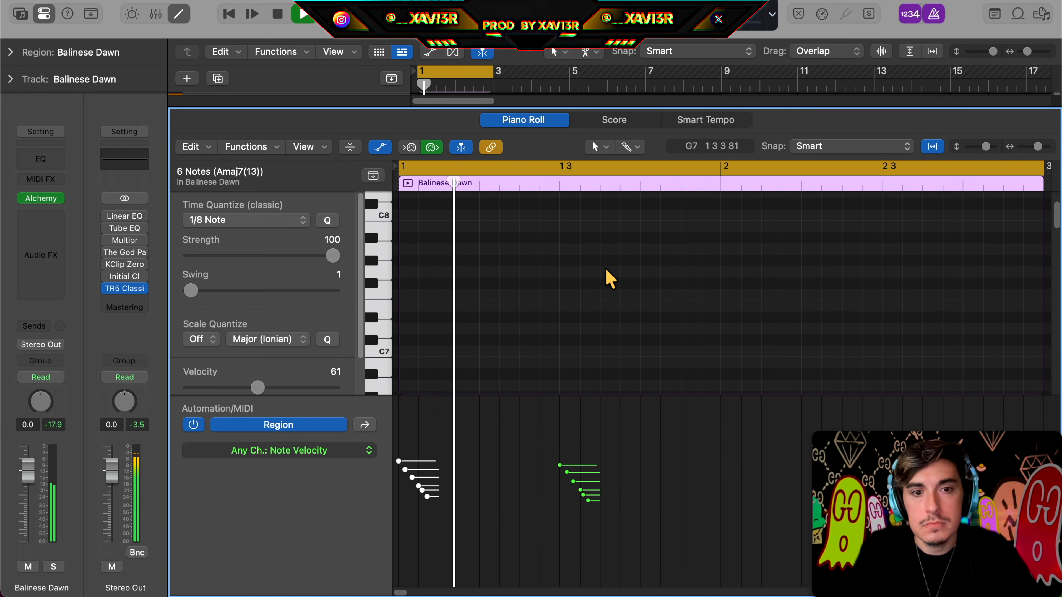
key(a)
scroll(613, 293, down, 3)
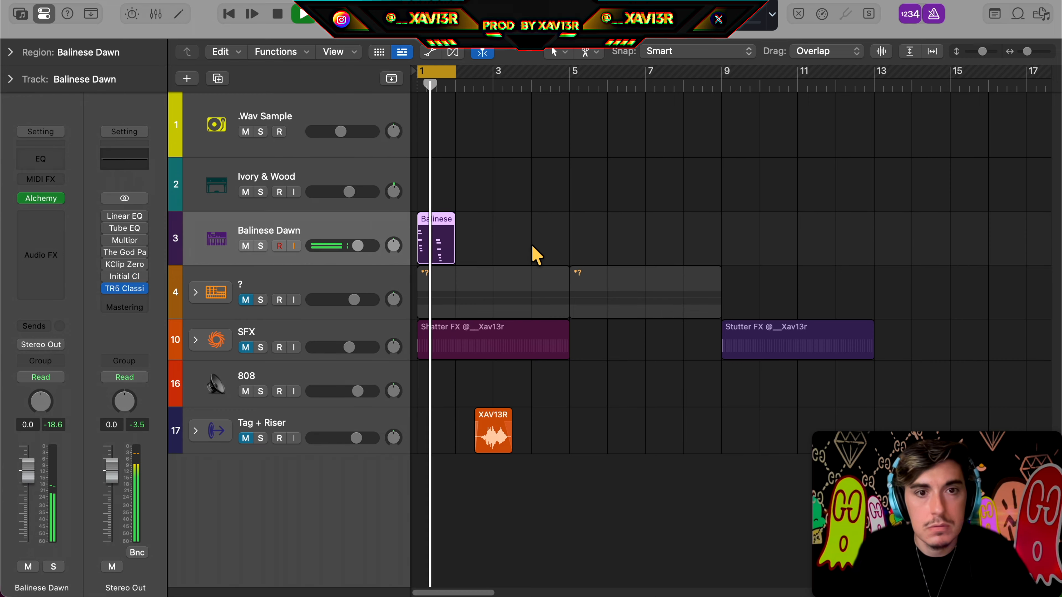
Step: Add a Channel EQ cutting the lows and highs, and a Quantec QRS reverb with a 20-second reverb time
click(38, 161)
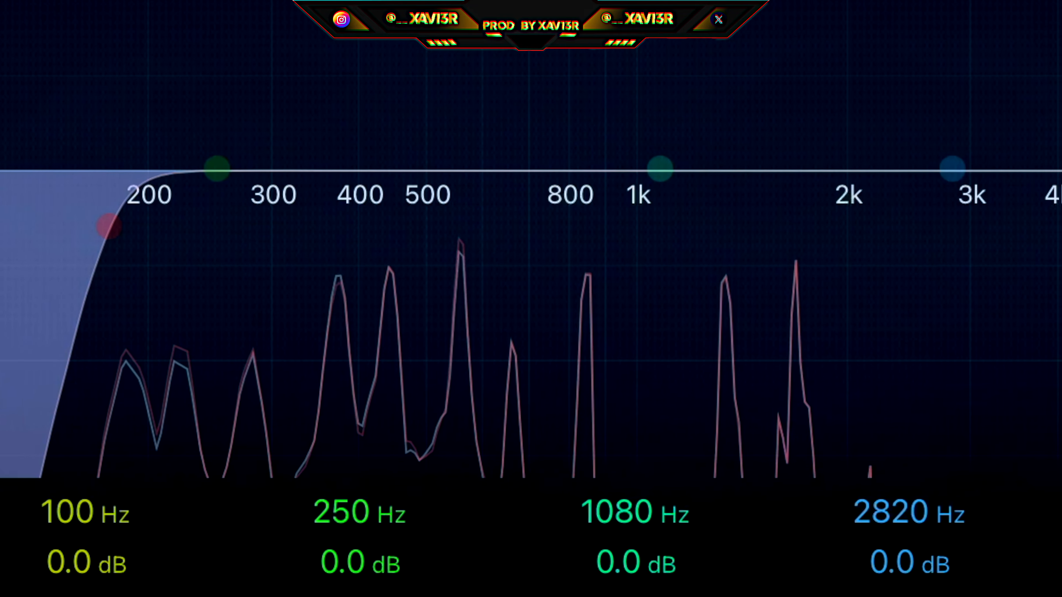
drag(1060, 295, 696, 364)
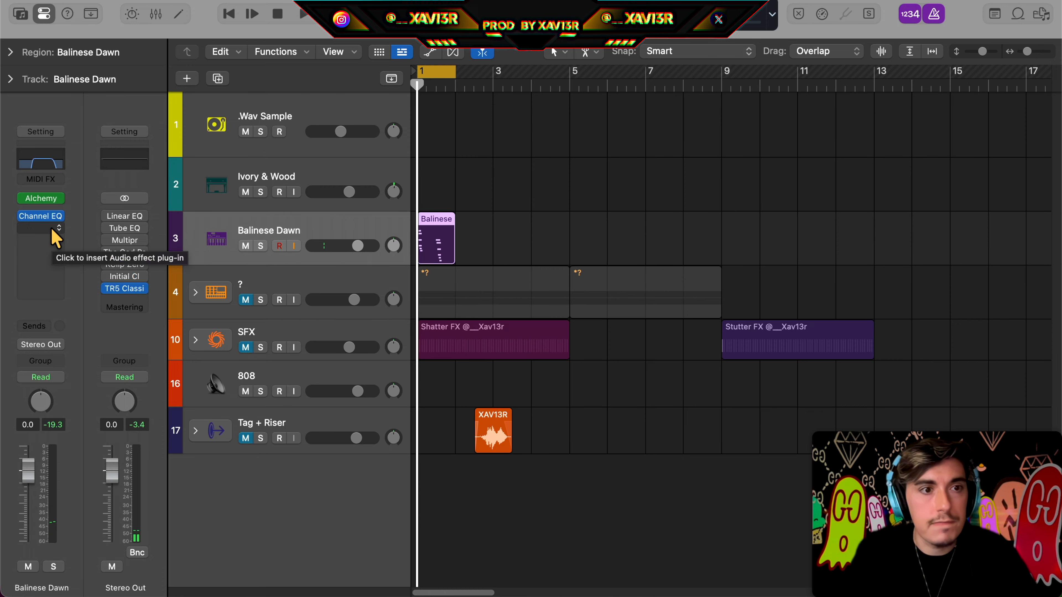
click(55, 239)
text(qr)
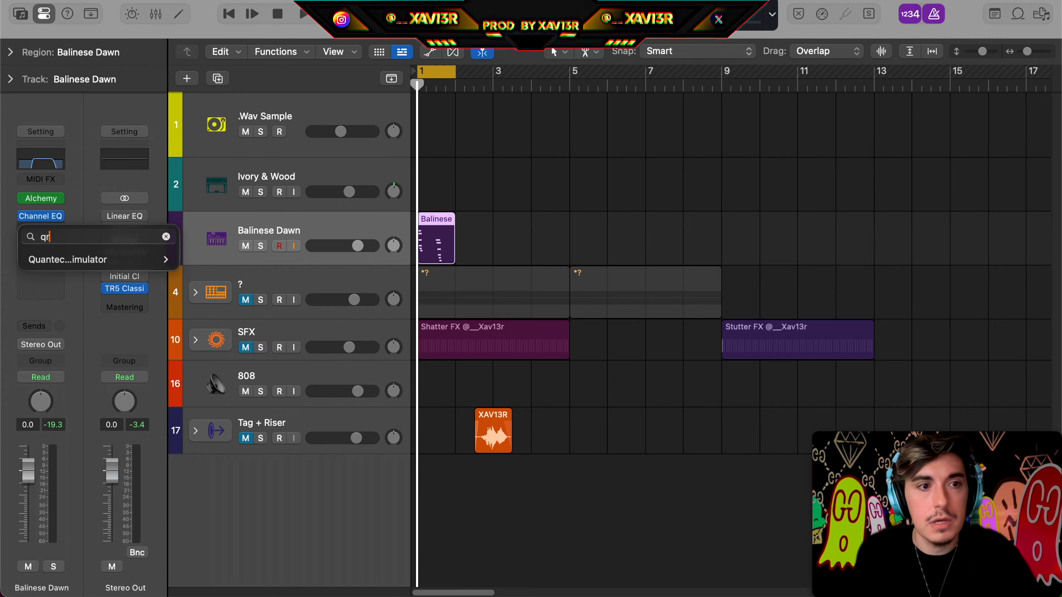
click(53, 263)
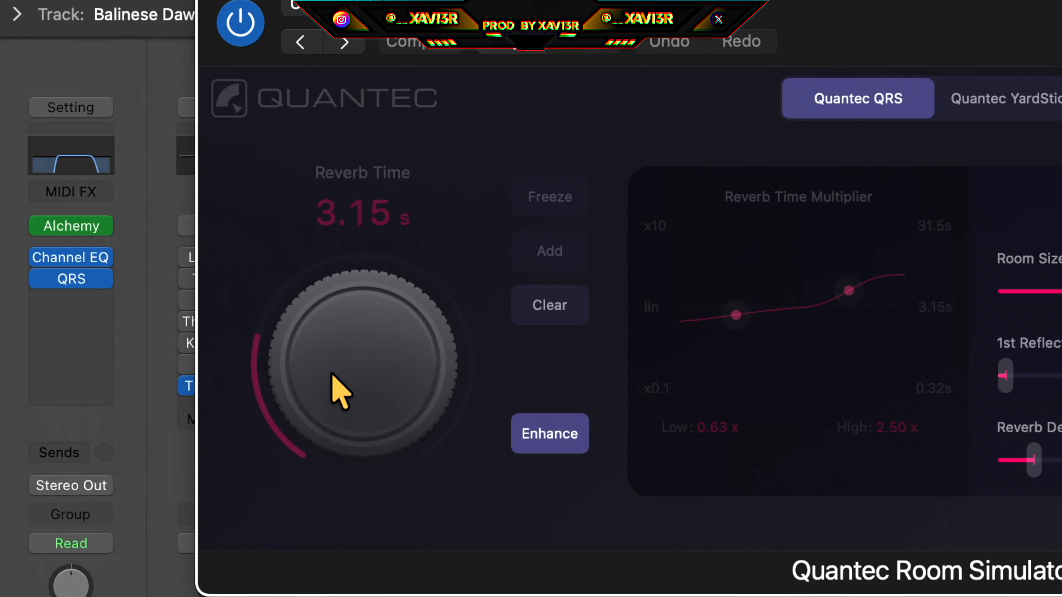
drag(255, 281, 248, 220)
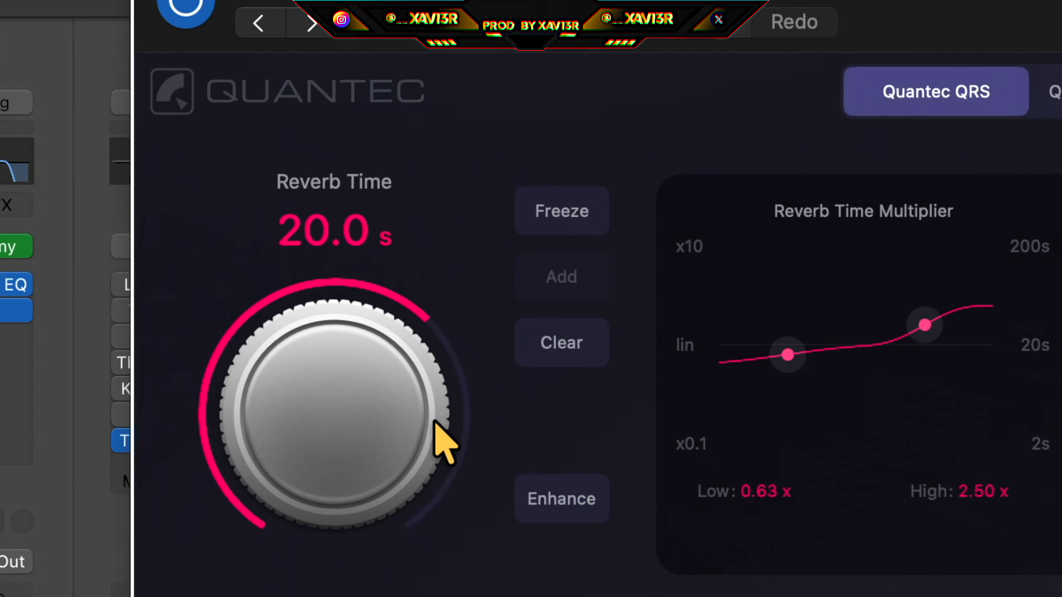
drag(560, 351, 543, 527)
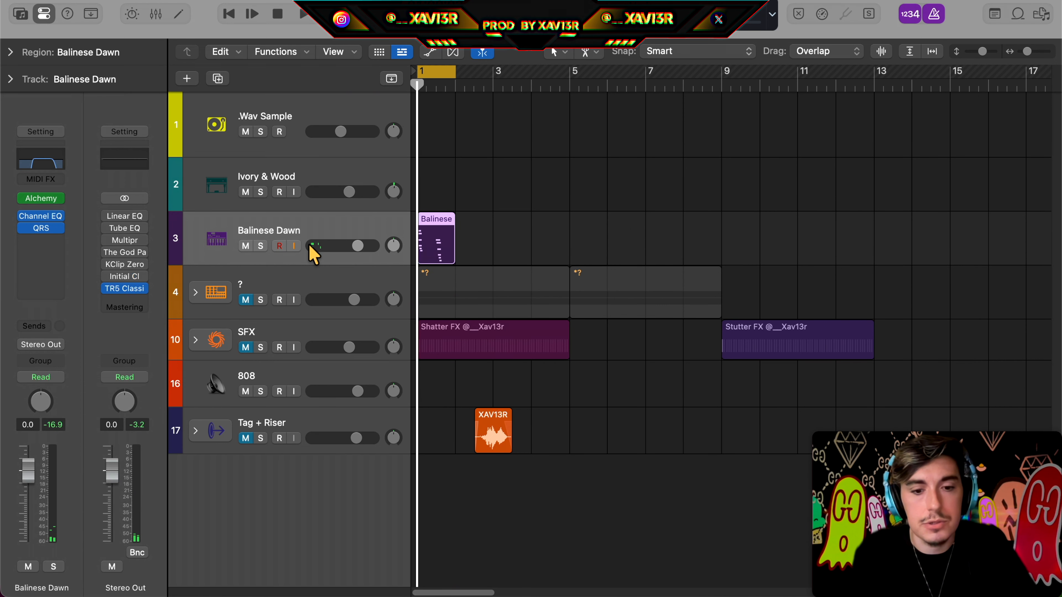
Step: Bounce the Balinese Dawn region in place to a new track, muting the source and including the audio tail in file and region
key(ctrl+b)
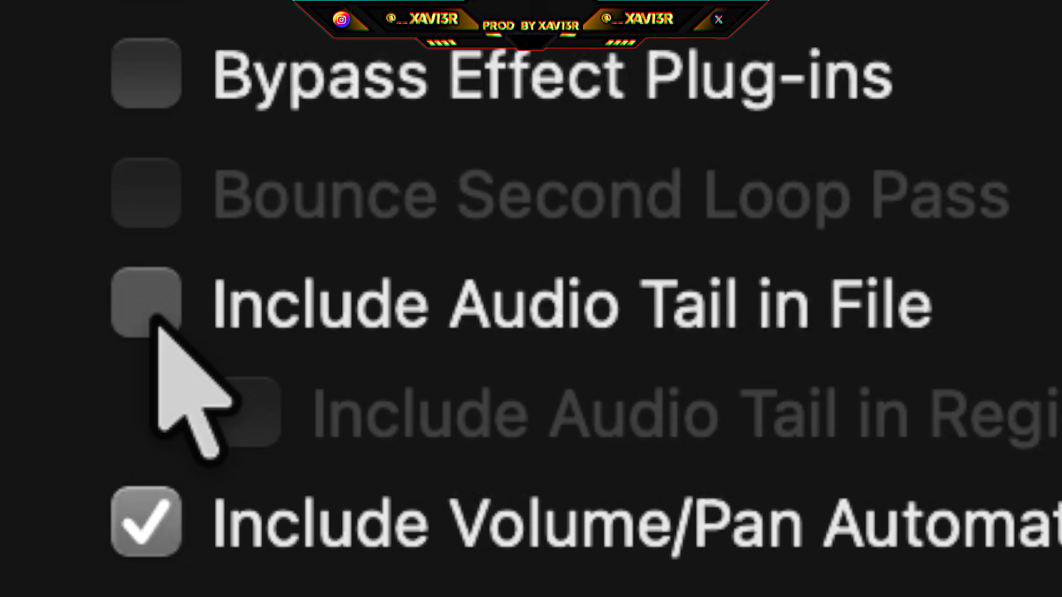
click(327, 355)
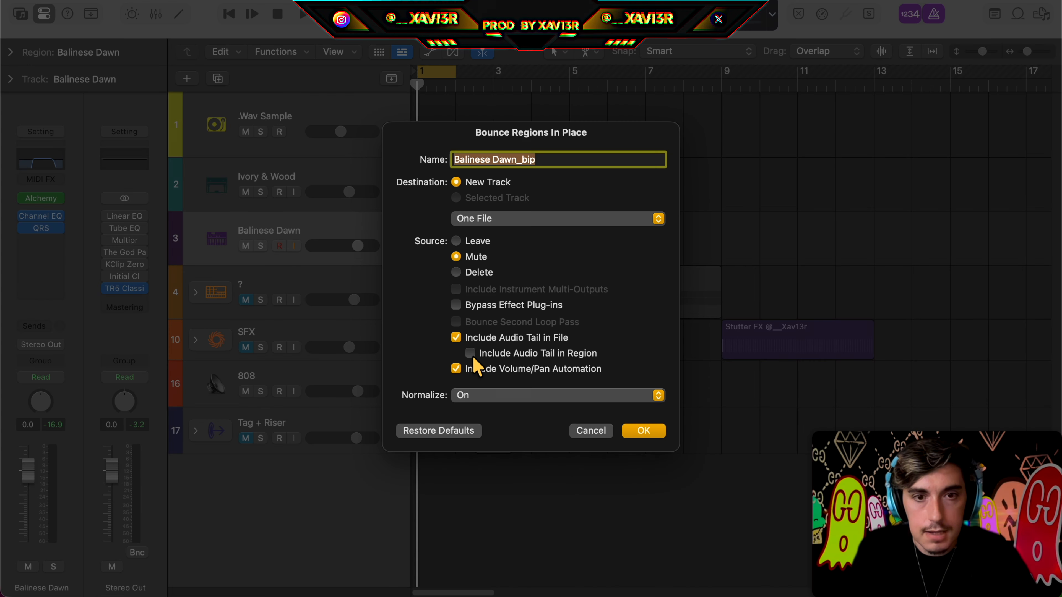
click(644, 438)
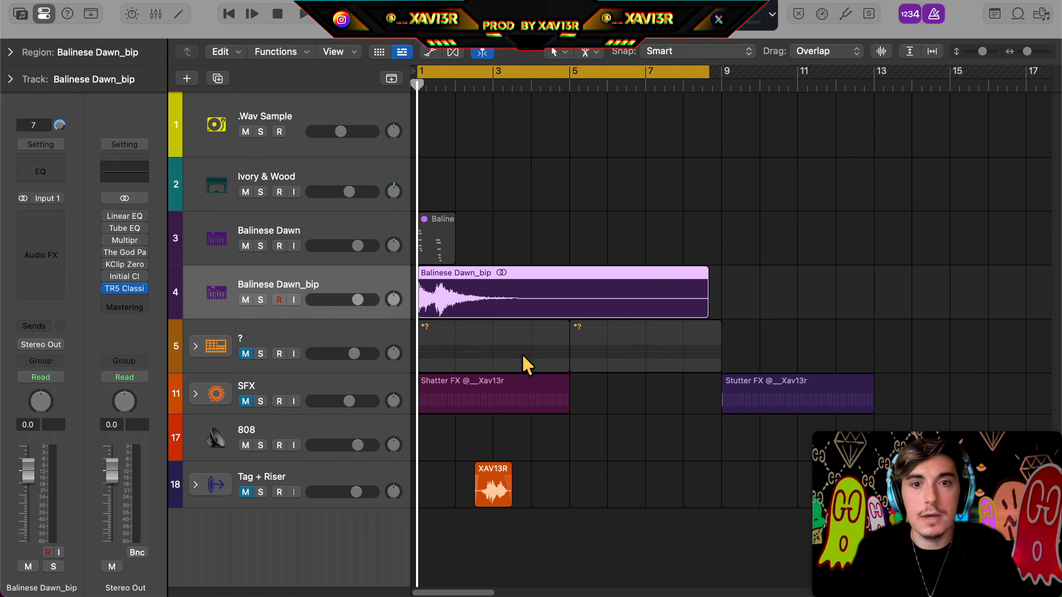
Step: Play back the bounced region and lower its track volume to -14 dB
scroll(483, 259, up, 5)
scroll(507, 261, left, 4)
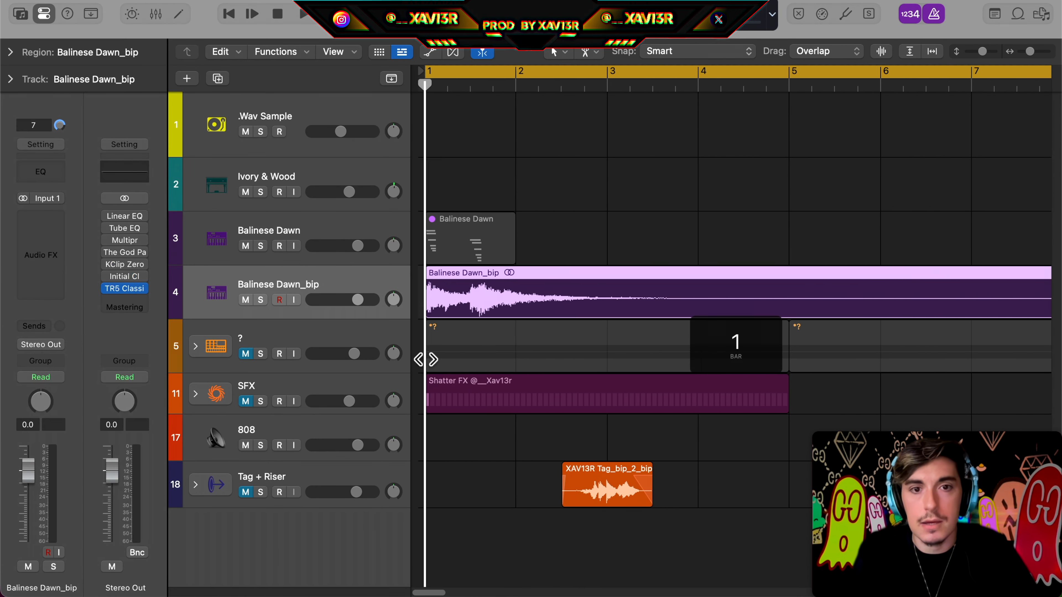
key(space)
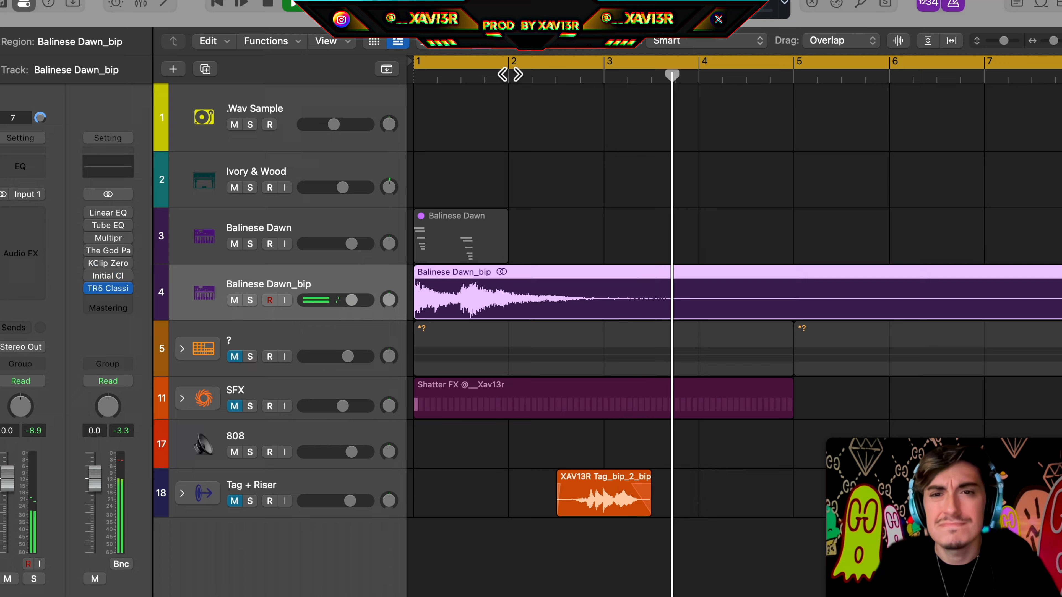
key(space)
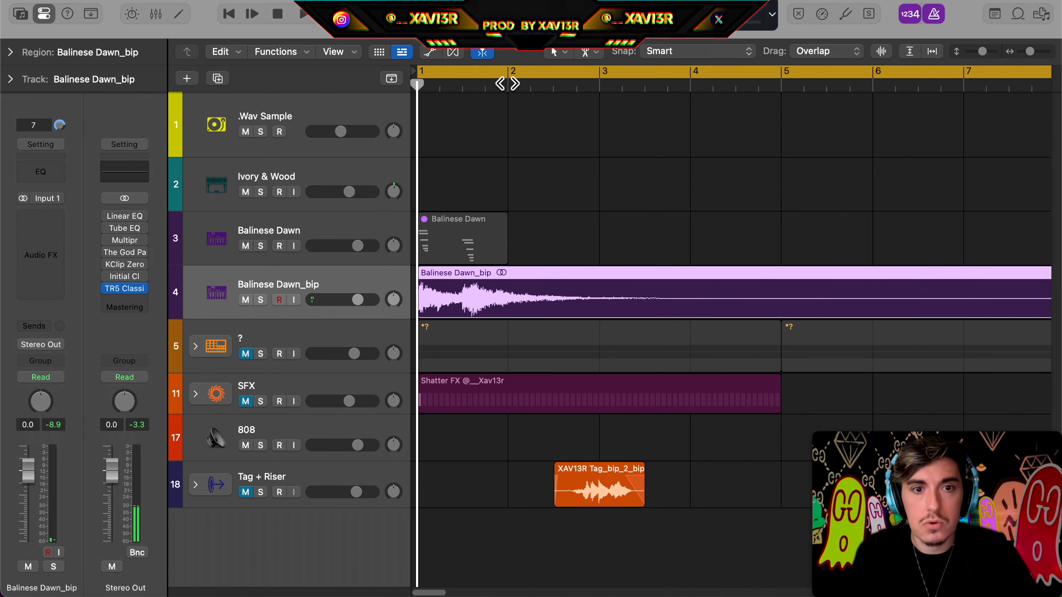
drag(357, 300, 332, 299)
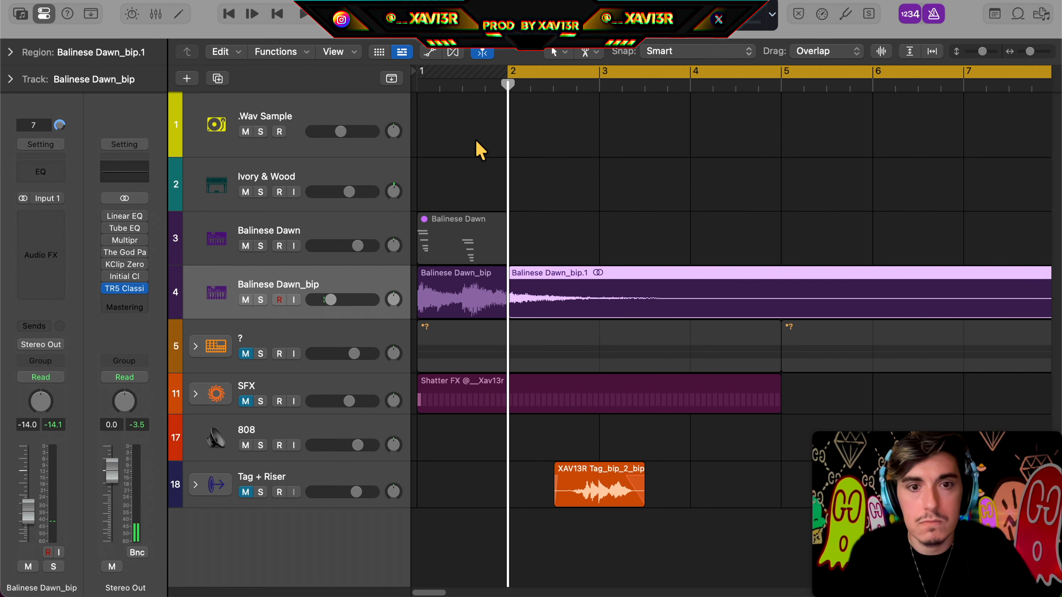
Step: Keep only the bounced audio from bar 2 onward, place it at bar 1 and normalize its gain
key(ctrl+g)
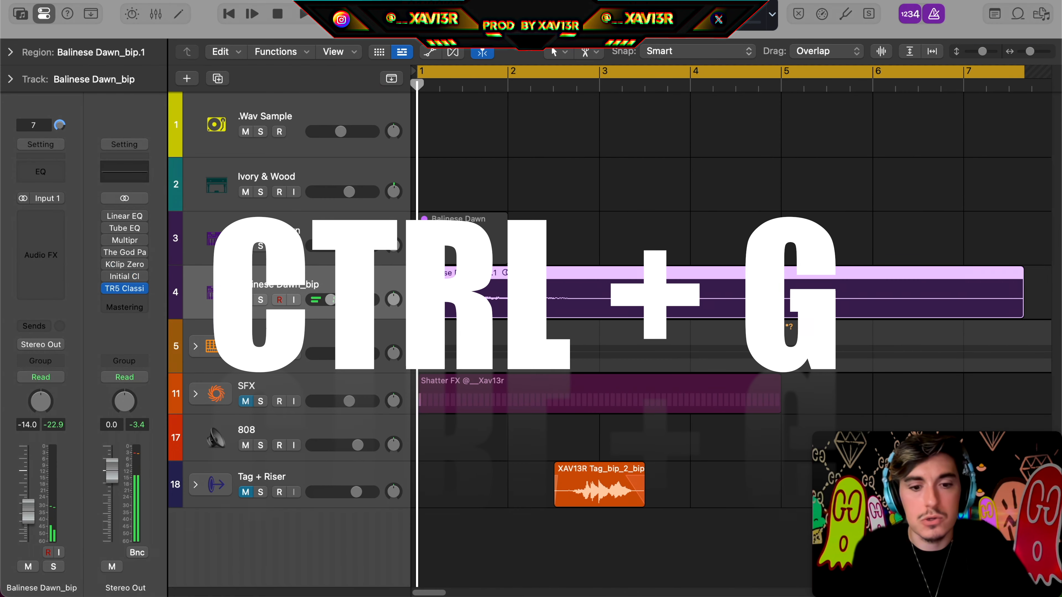
scroll(433, 301, down, 10)
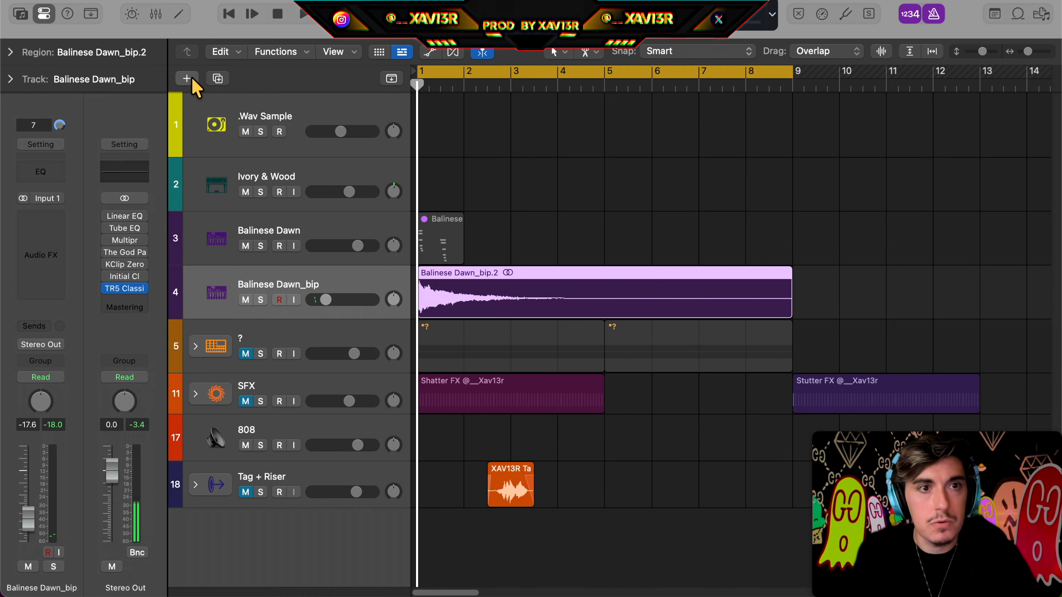
Step: Create a new software instrument track with a stereo Sample Alchemy as its instrument
click(187, 79)
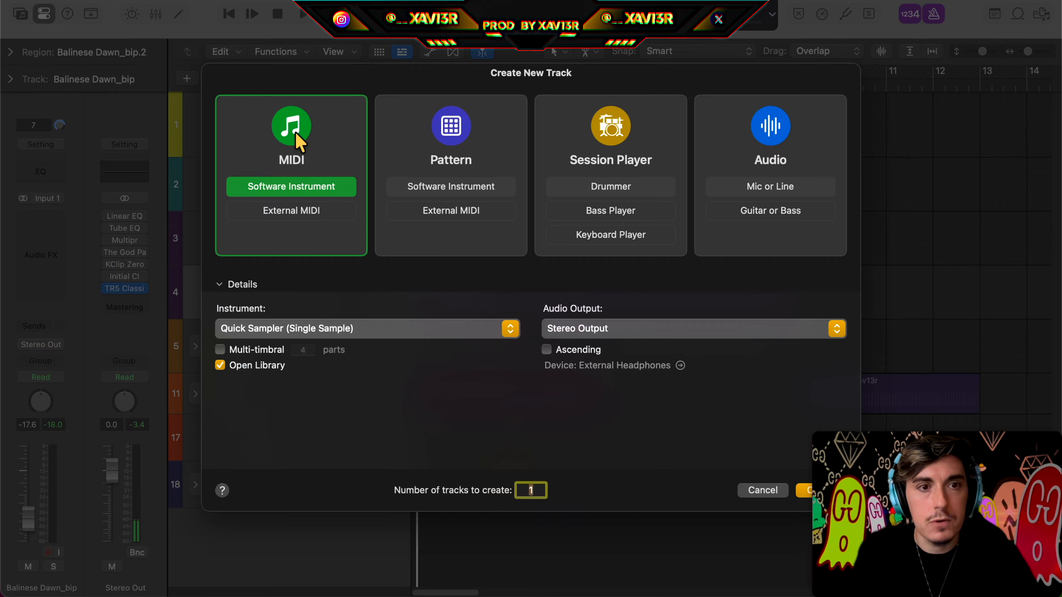
click(310, 329)
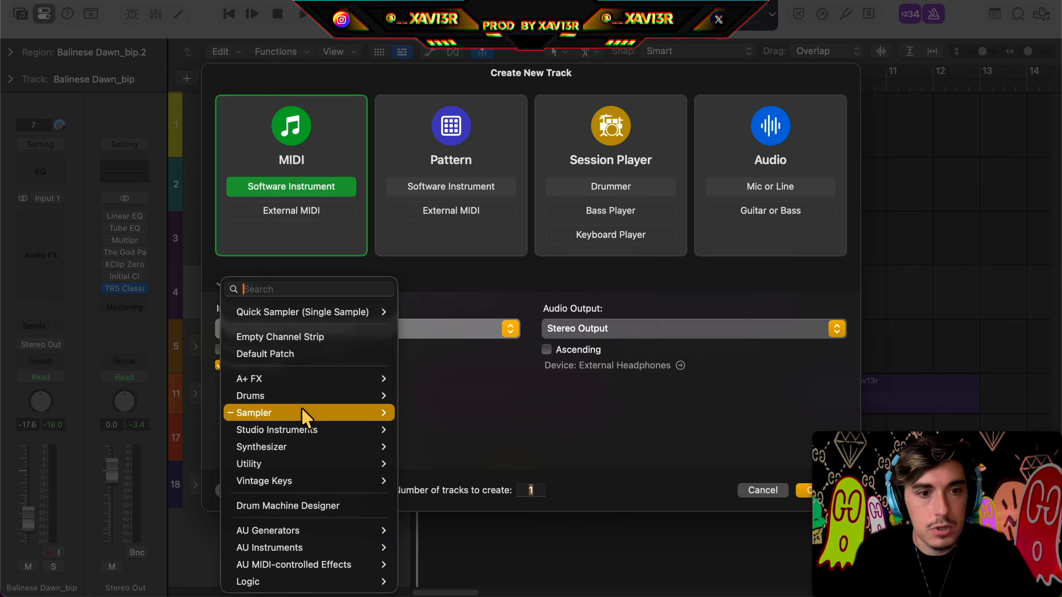
mouse_move(303, 413)
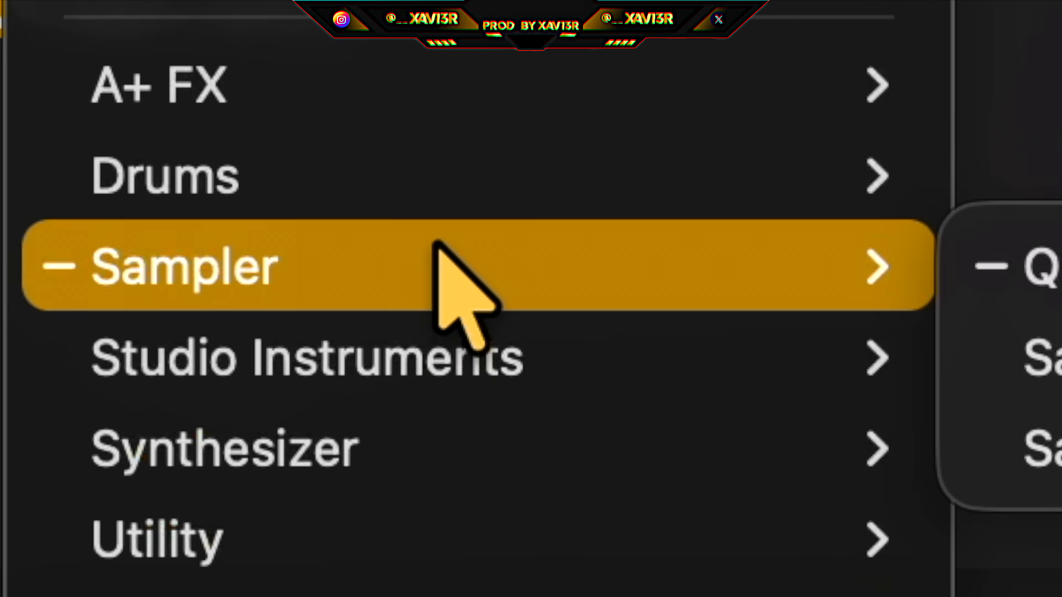
mouse_move(461, 428)
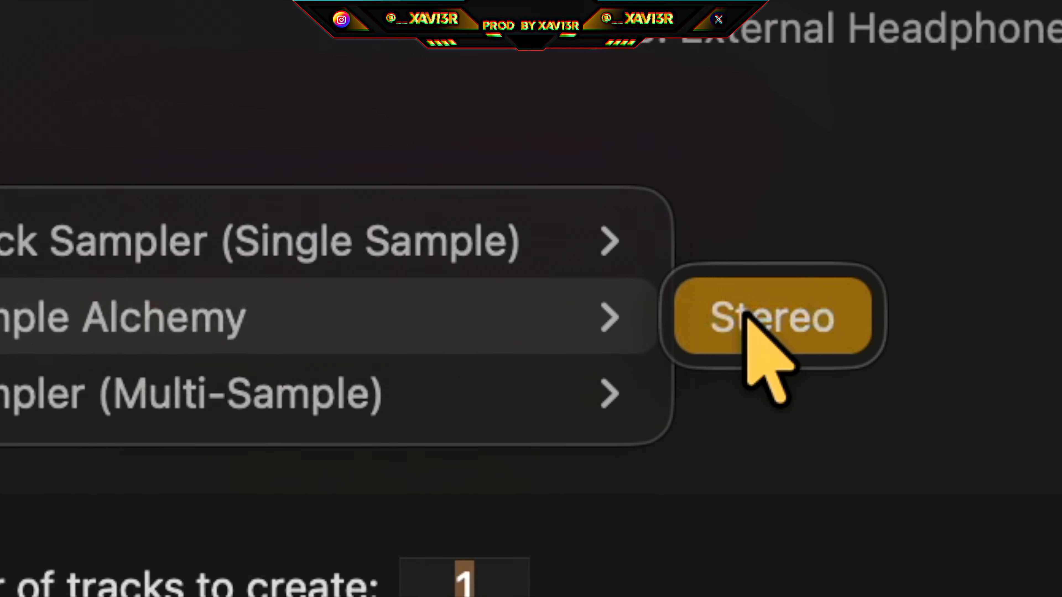
click(952, 324)
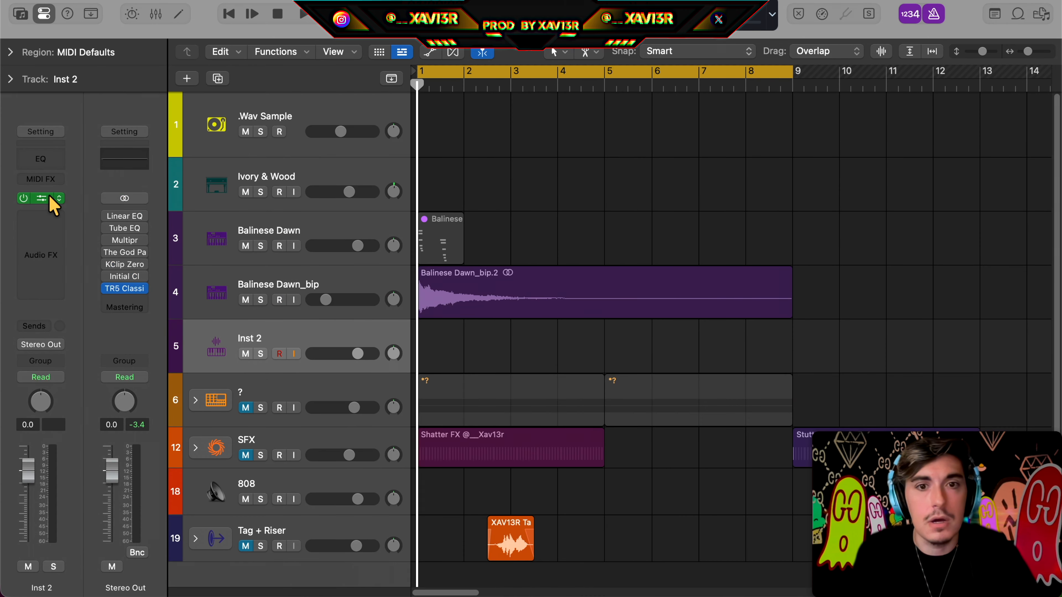
Step: Load the Balinese Dawn_bip.2 audio region into Sample Alchemy and mute the Balinese Dawn_bip track
click(49, 197)
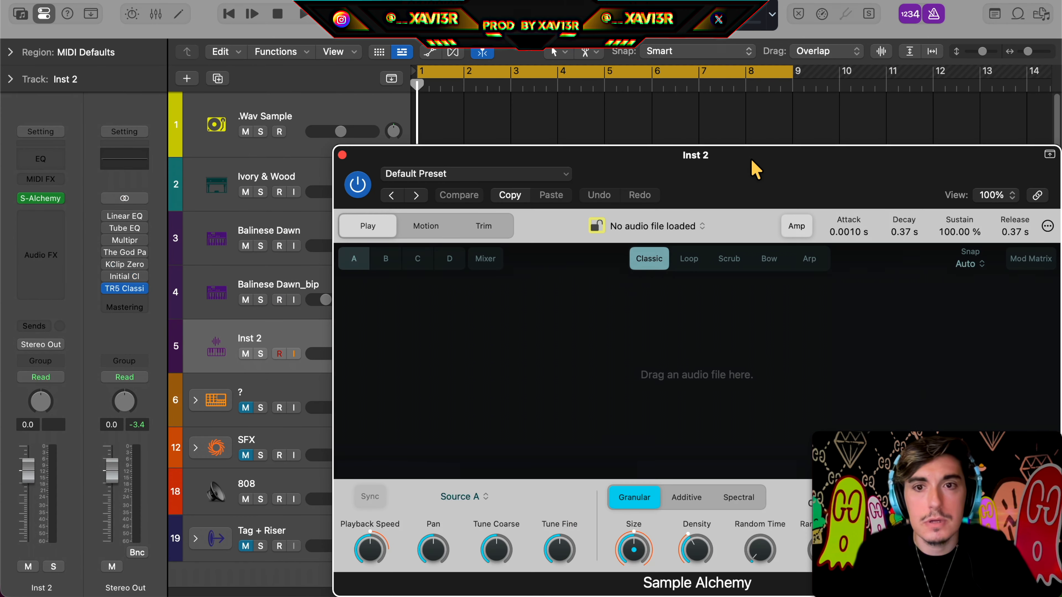
drag(752, 166, 383, 118)
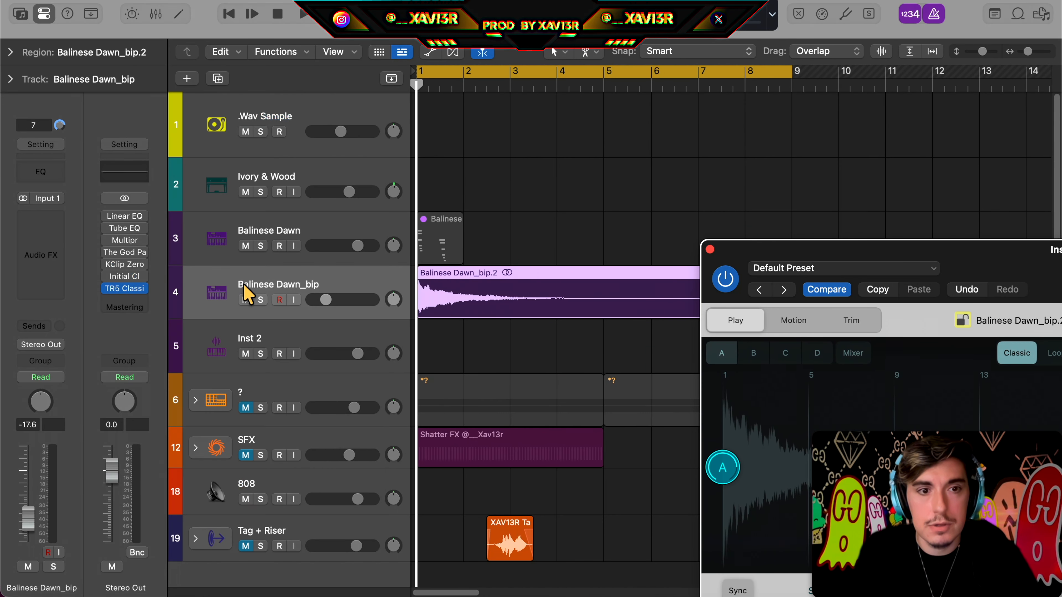
click(246, 300)
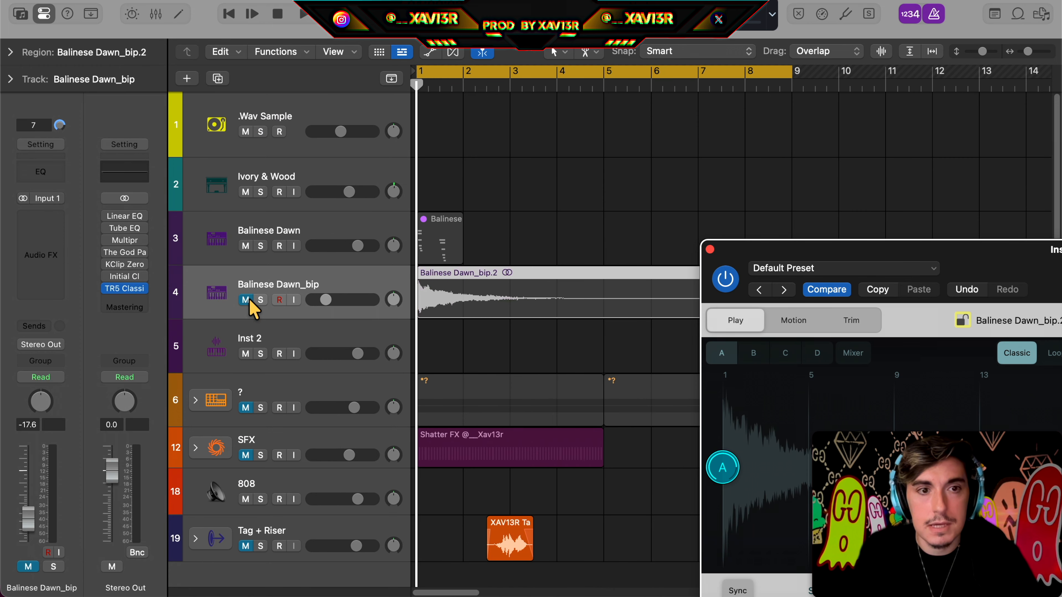
Step: Play Inst 2 with Musical Typing, enable Sample Alchemy's source B at bar 9, and move source A slightly past the sample start
click(371, 365)
drag(1000, 268, 740, 173)
drag(741, 173, 398, 119)
key(super+k)
key(a)
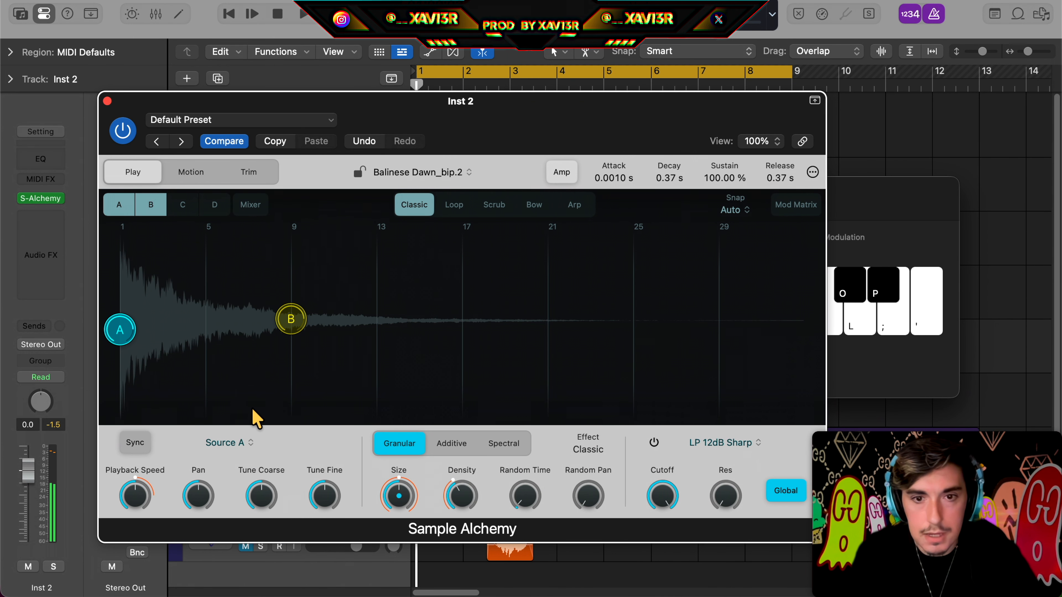
drag(120, 331, 141, 343)
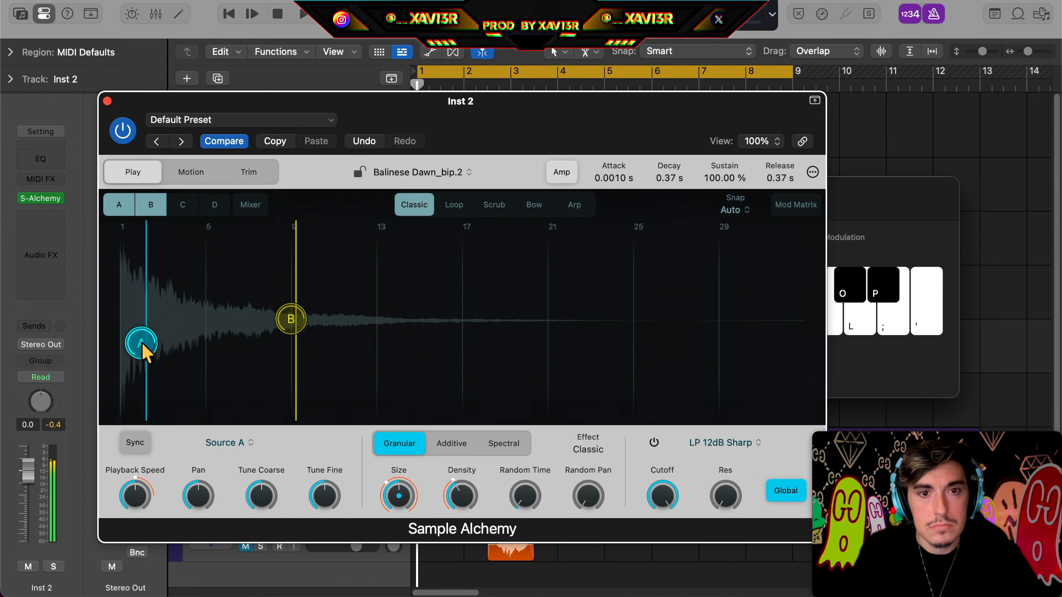
Step: Move Sample Alchemy's source B to about bar 8, switch to Bow mode, and set Attack to 0.0157 s and Decay to 0.82 s
drag(284, 328, 263, 329)
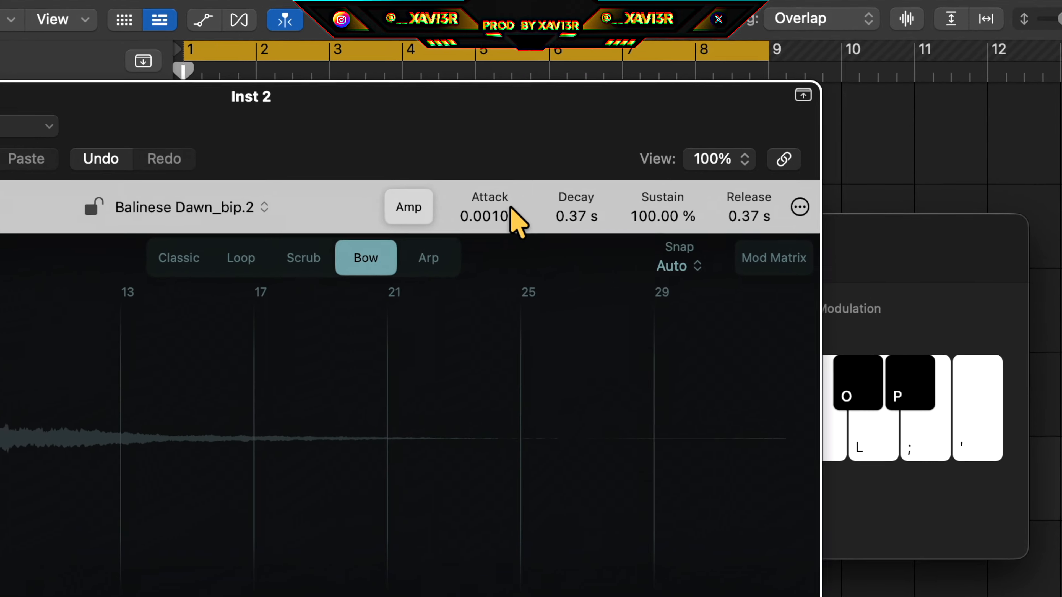
mouse_move(512, 208)
mouse_down()
mouse_move(491, 218)
mouse_move(506, 211)
mouse_up()
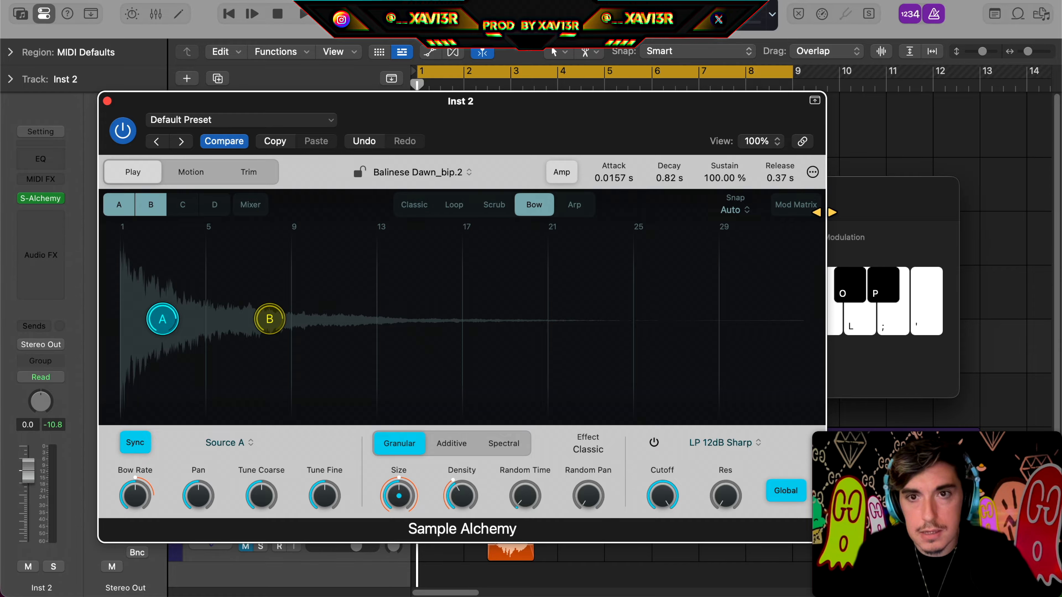
Step: Set source B to Spectral with the Blur effect and Release to 5.00 s, and close Sample Alchemy and Musical Typing
click(268, 319)
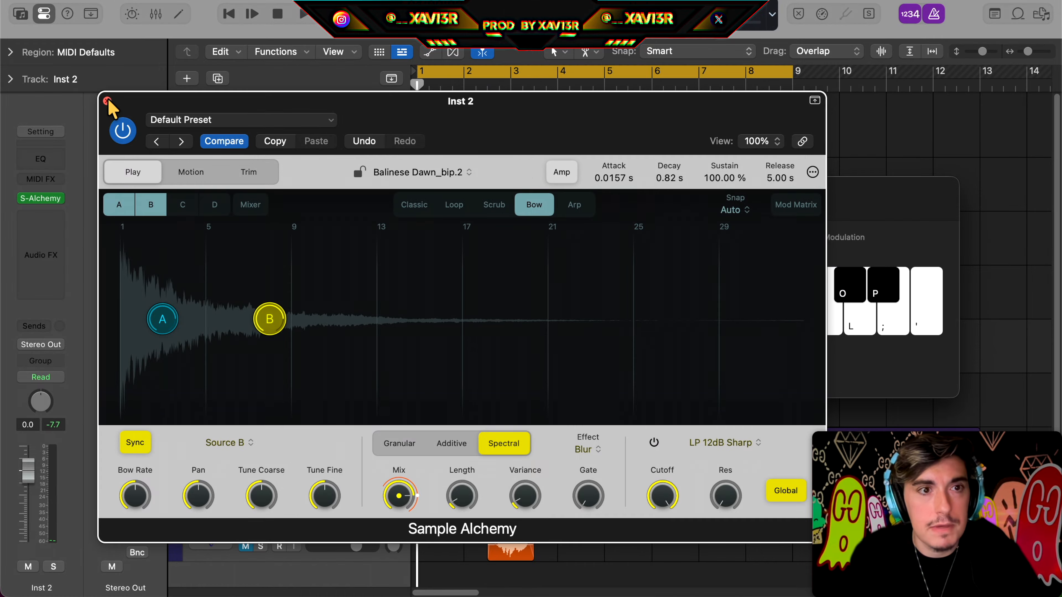
click(104, 99)
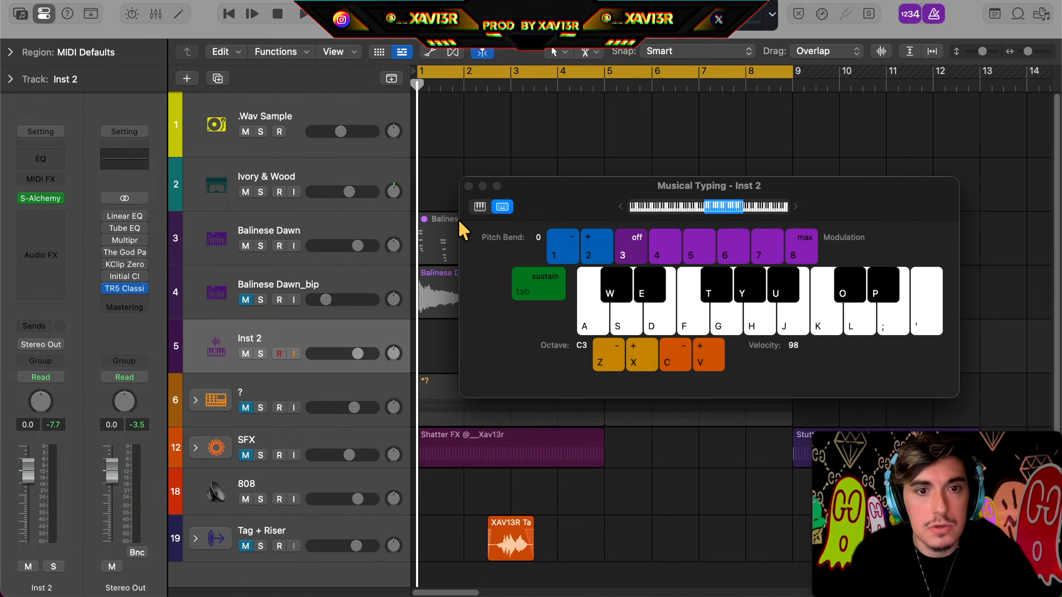
click(469, 186)
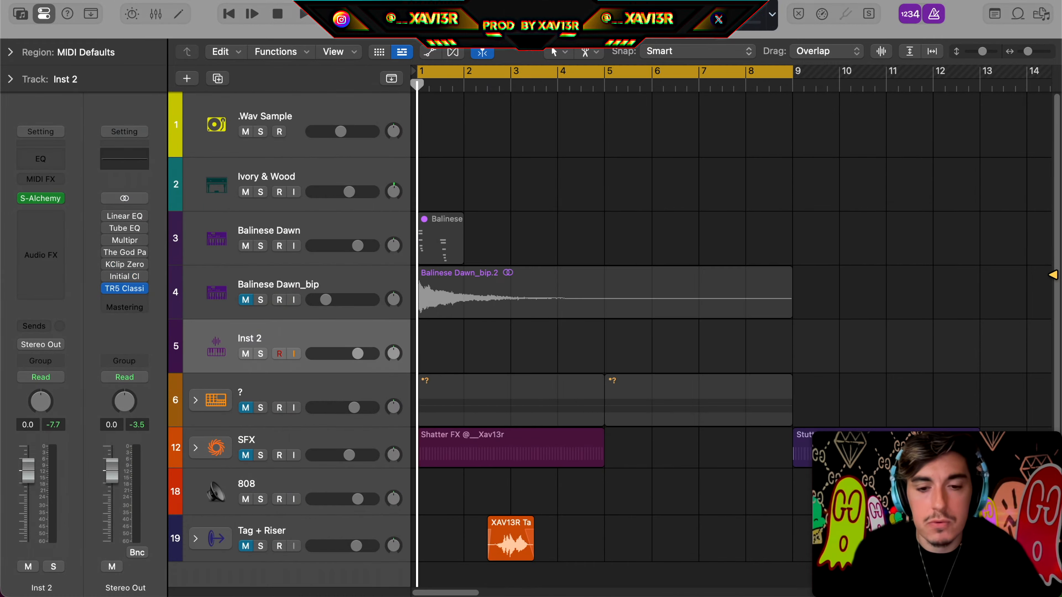
Step: Create a four-bar MIDI region on the Inst 2 track and write a slow single-note melody starting on C#3
right_click(447, 341)
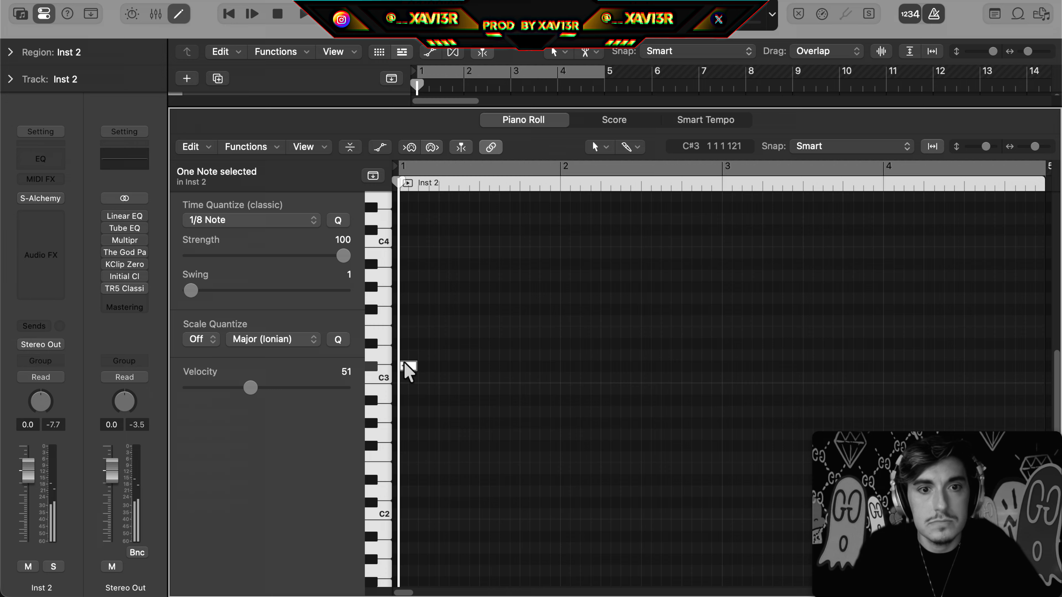
key(space)
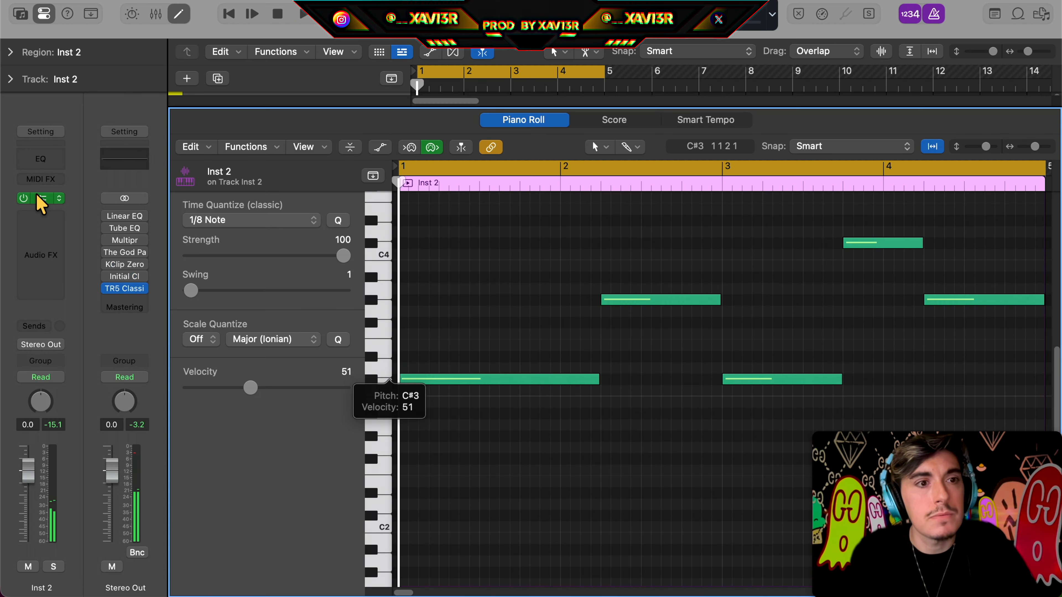
Step: Set Sample Alchemy's Release on Inst 2 to 0.0 s and close the instrument
click(37, 197)
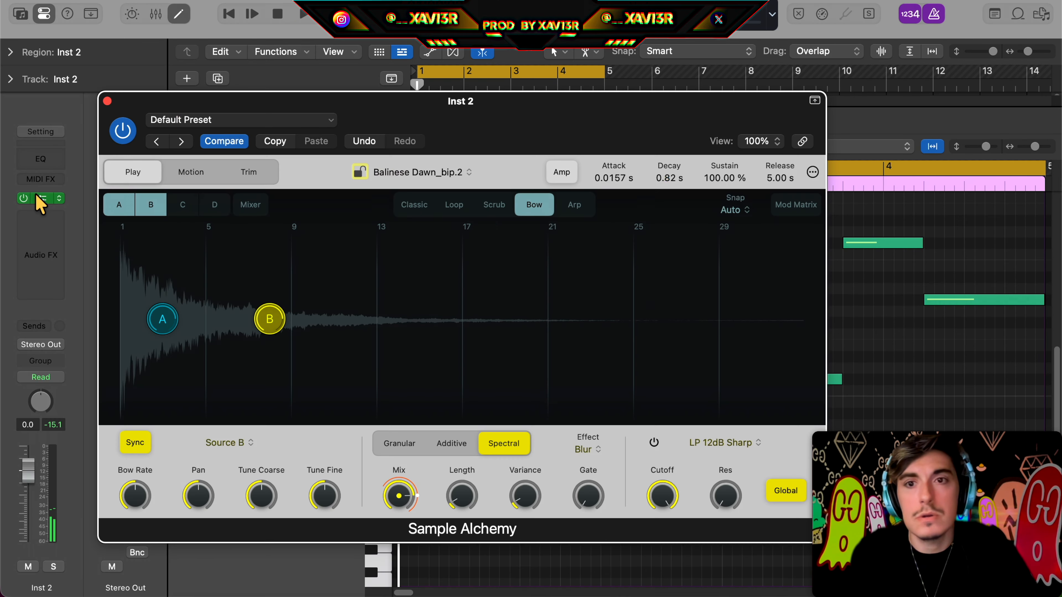
drag(784, 180, 785, 226)
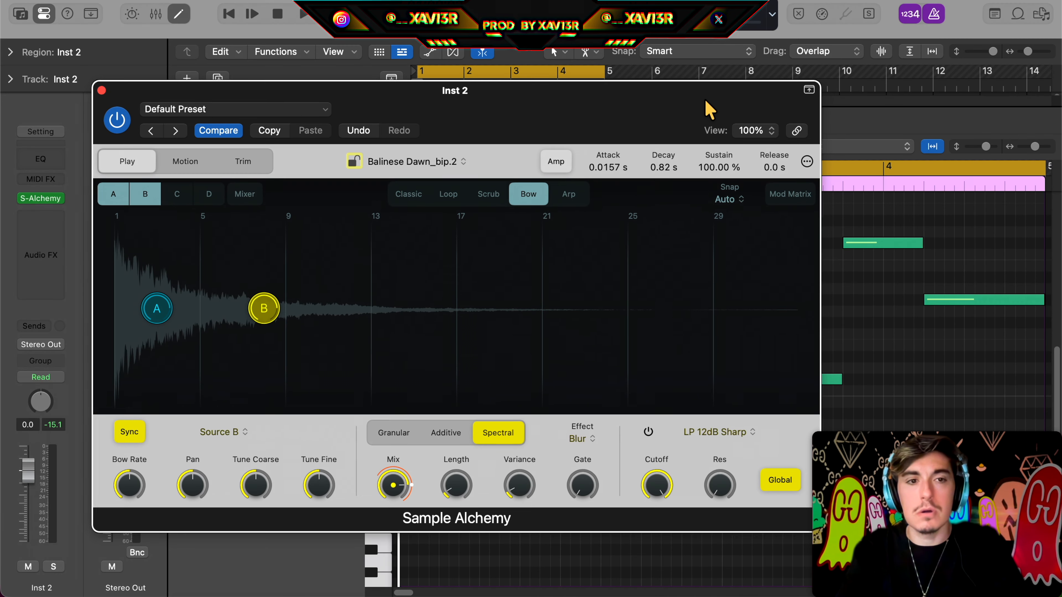
mouse_move(709, 109)
mouse_down()
mouse_move(711, 95)
mouse_move(715, 106)
mouse_move(695, 94)
mouse_up()
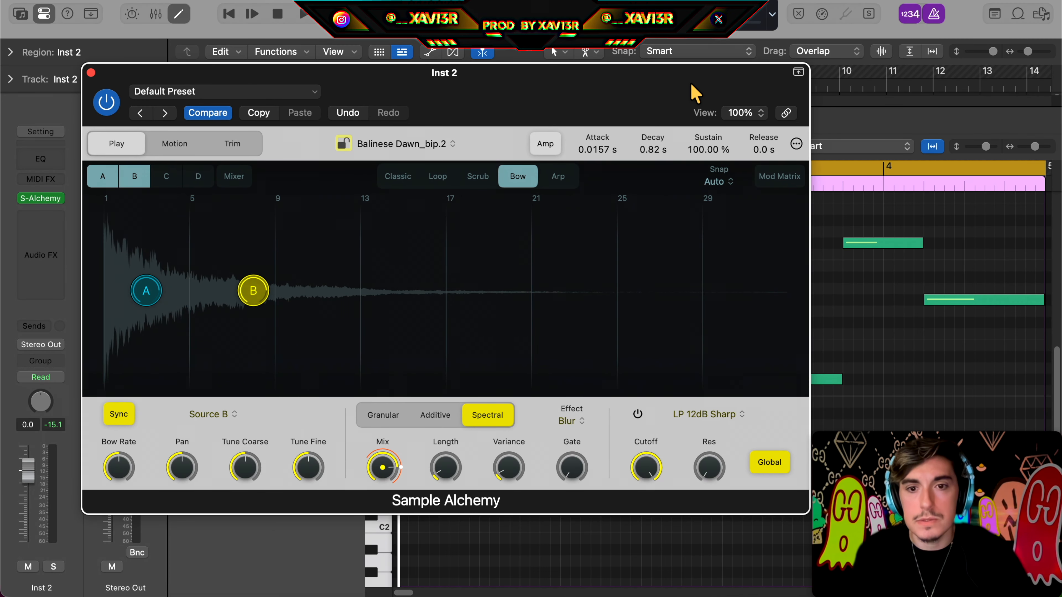
click(90, 74)
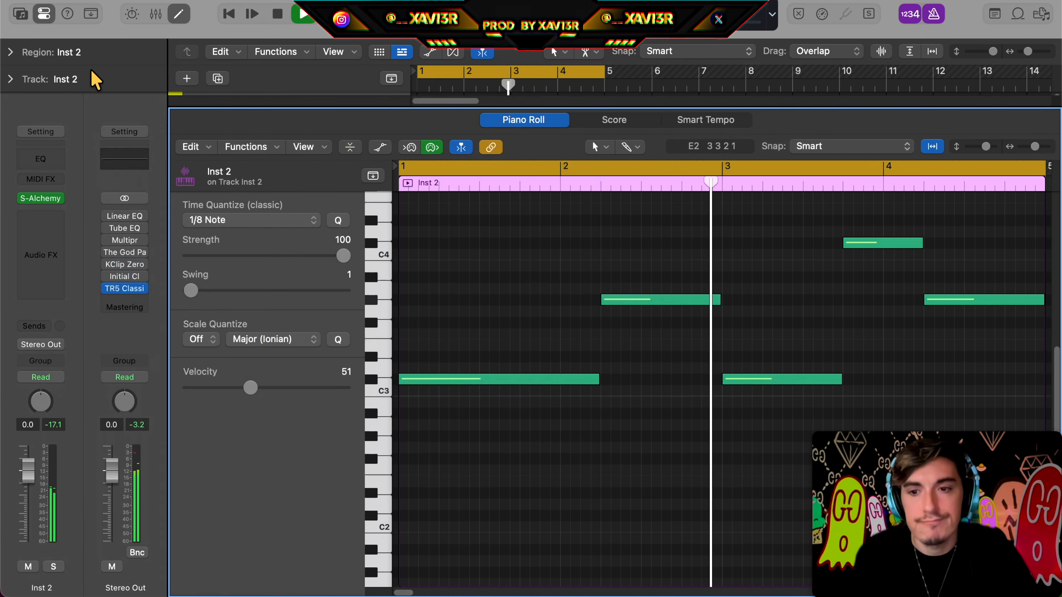
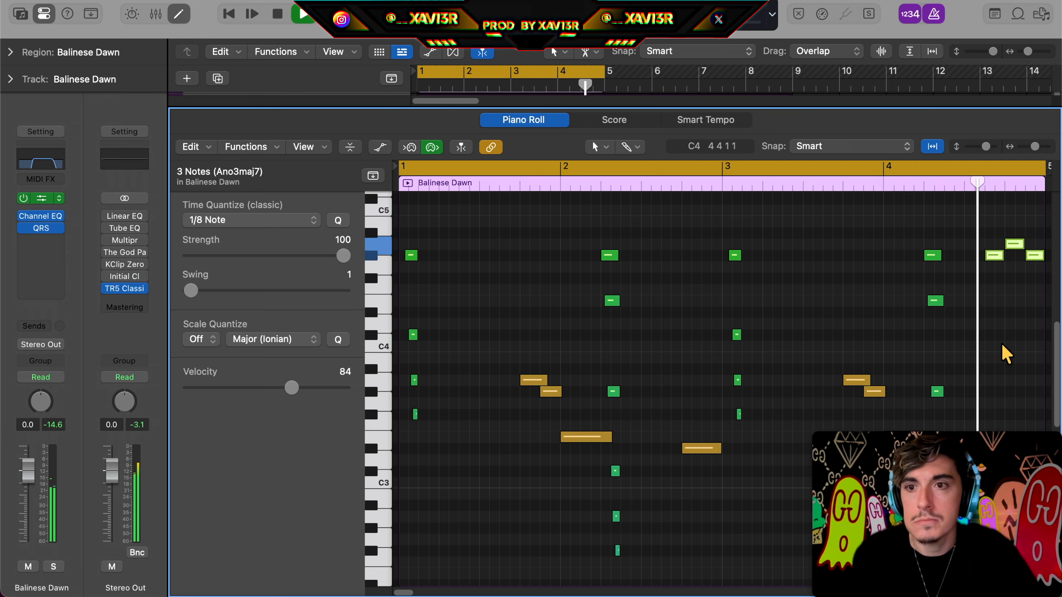
Step: Replace the Quantec Room Simulator on the Balinese Dawn track with Space Designer
key(space)
key(e)
click(59, 216)
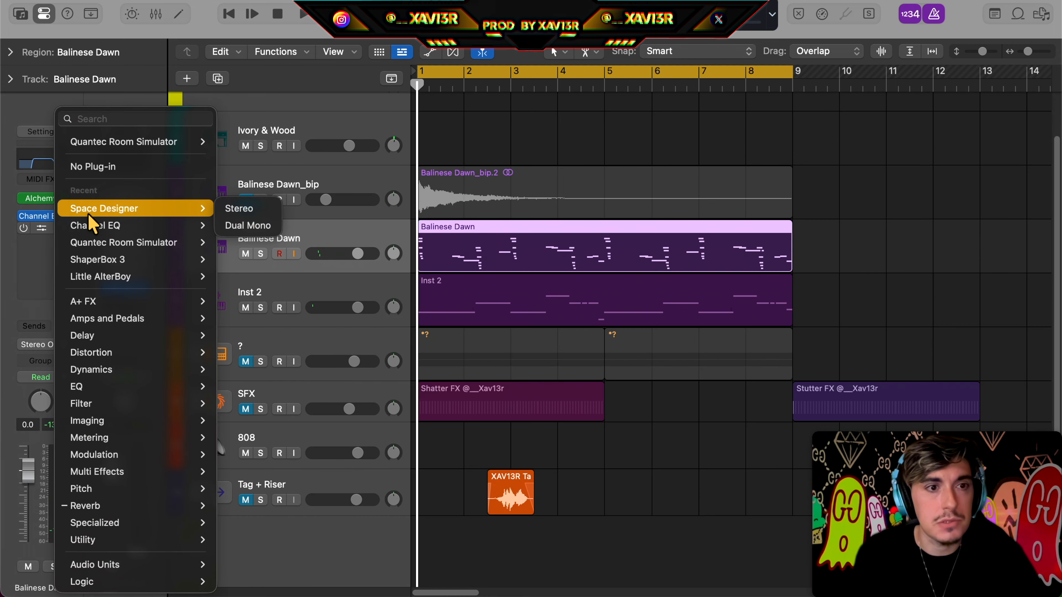
click(50, 240)
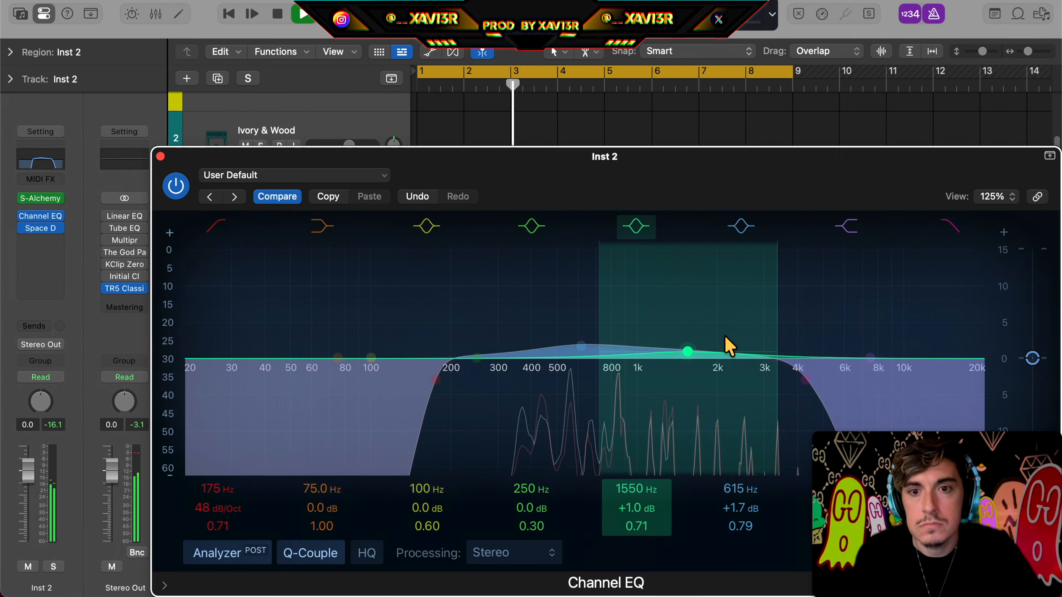
Step: Shape Inst 2's Channel EQ with a gentle upper-mid boost and lower the high cut to about 3 kHz
drag(725, 346, 751, 340)
drag(806, 380, 755, 380)
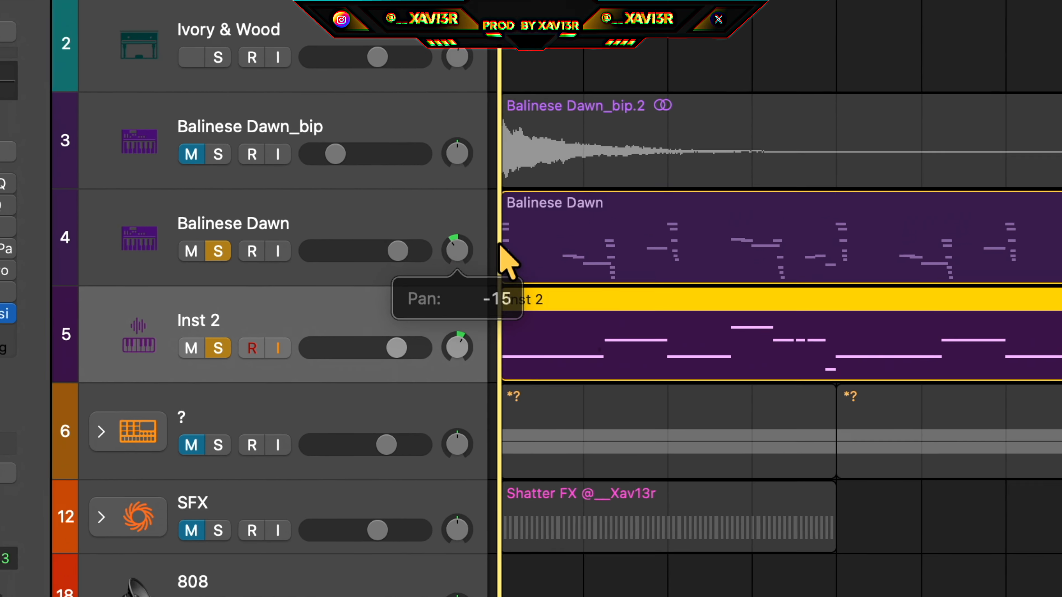
Step: Bounce the Balinese Dawn and Inst 2 regions in place as one normalized file named Inst 2_bip on a new track, including the audio tail
click(706, 264)
double_click(707, 264)
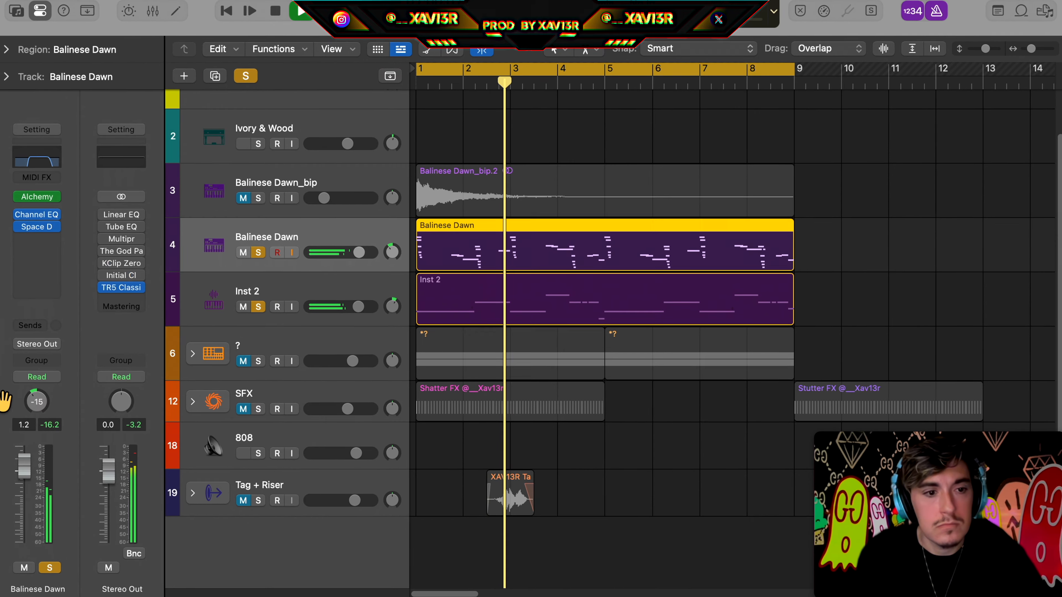
shift+click(637, 298)
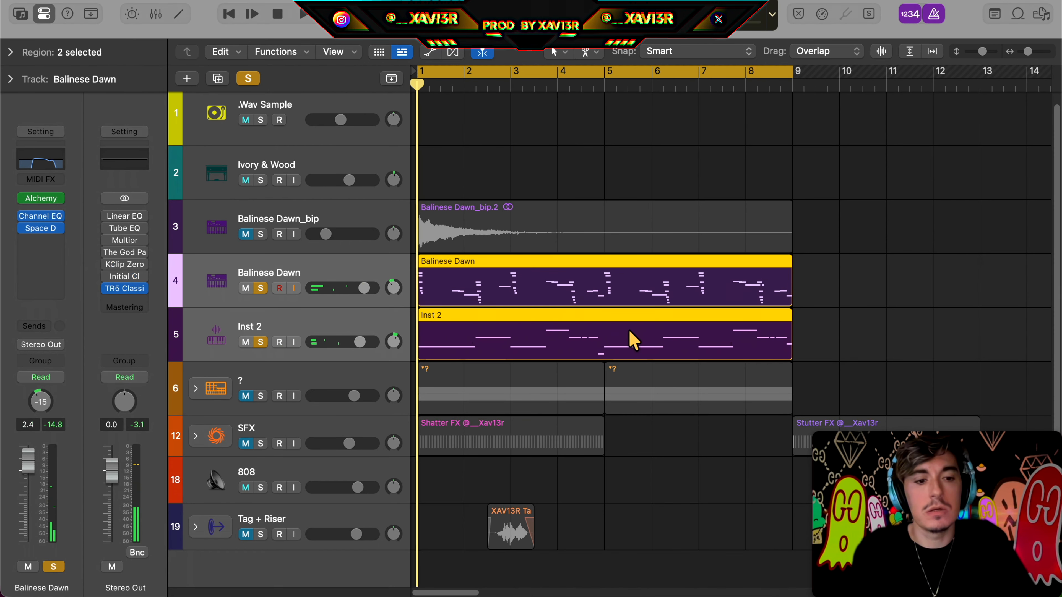
key(ctrl+b)
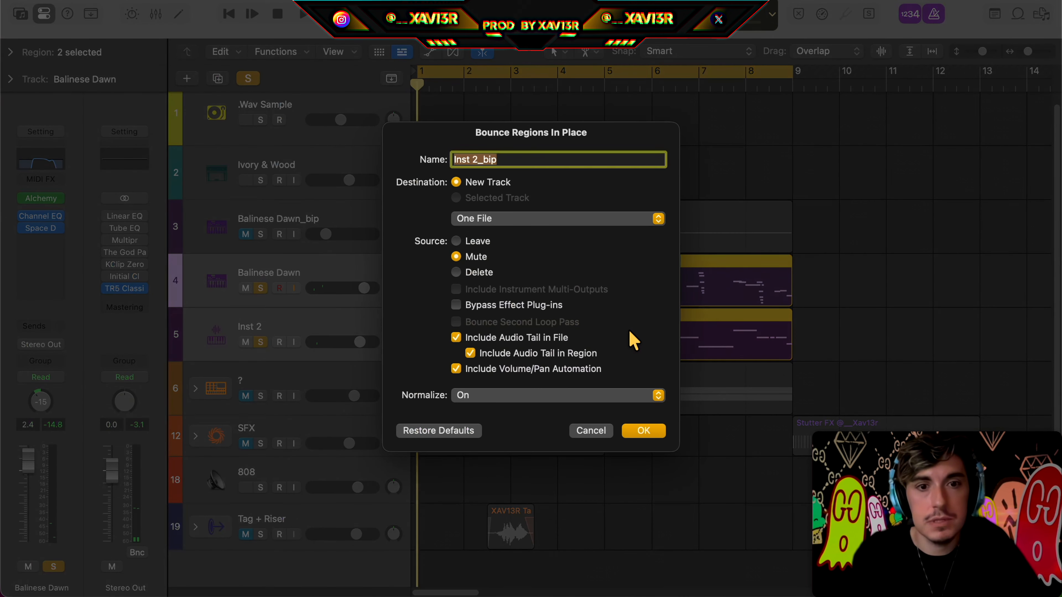
key(Return)
Step: Insert the UADx LA-2A Tube Compressor on the Inst 2_bip track and adjust its Gain
click(41, 228)
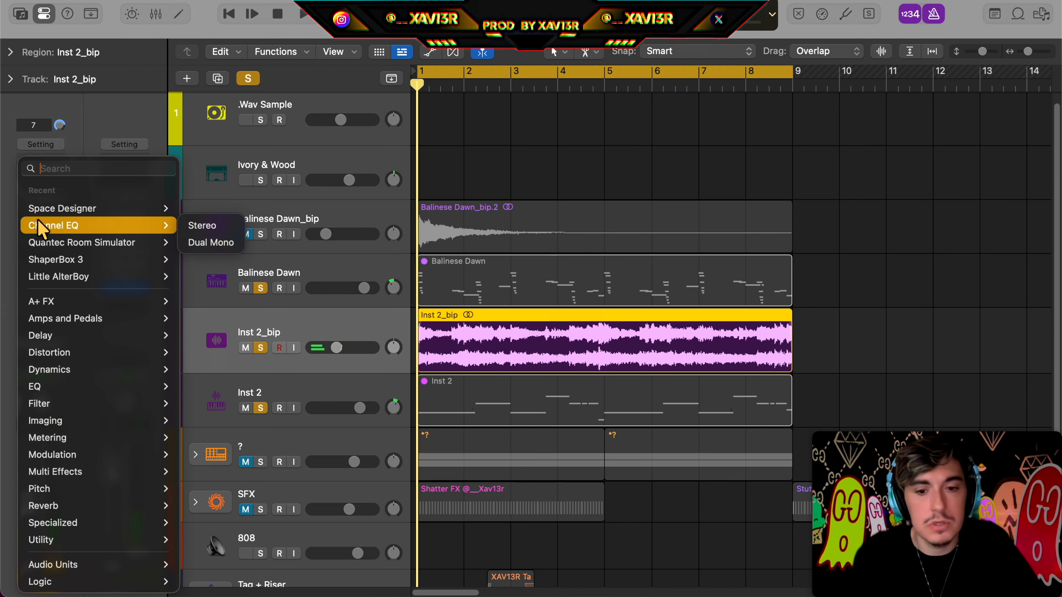
text(uad)
click(42, 260)
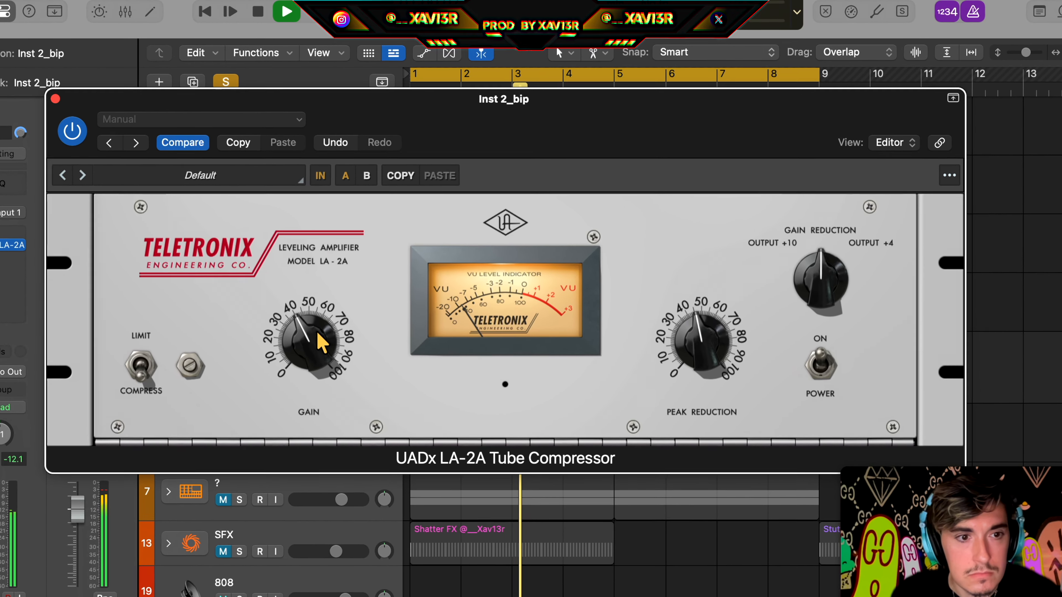
drag(321, 331, 318, 336)
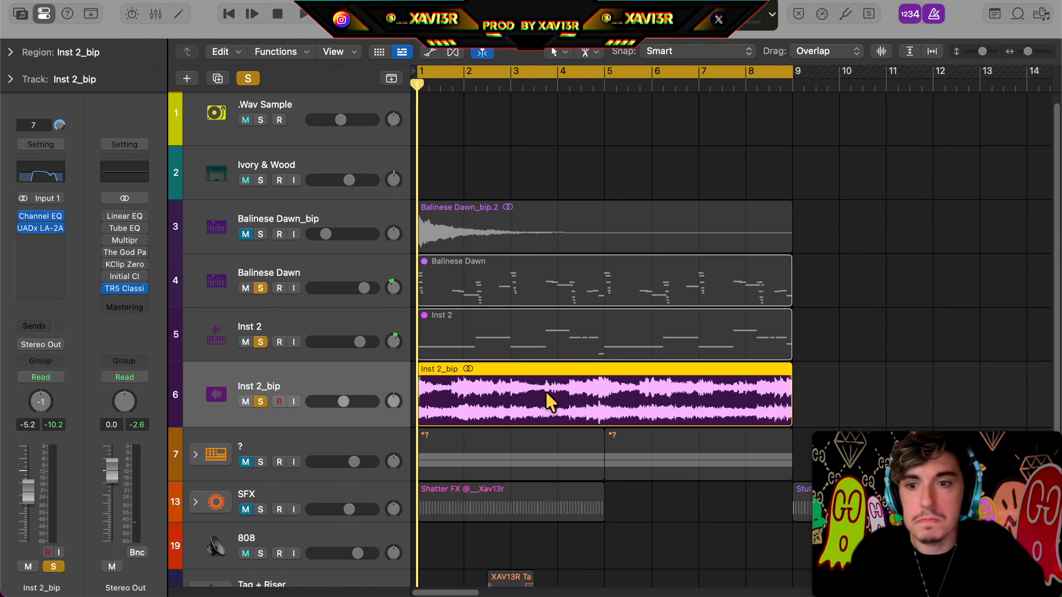
Step: Trim the end of the Inst 2_bip region and fill the gap before bar 9 with short stutter slices
scroll(548, 402, down, 5)
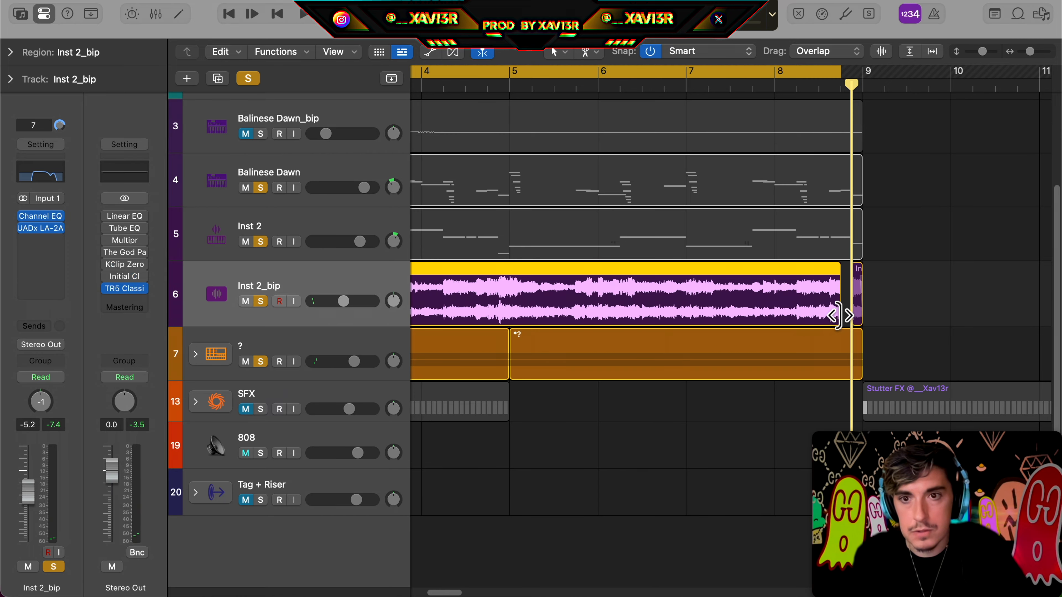
click(848, 310)
mouse_move(838, 314)
mouse_down()
mouse_move(829, 314)
mouse_move(837, 312)
mouse_up()
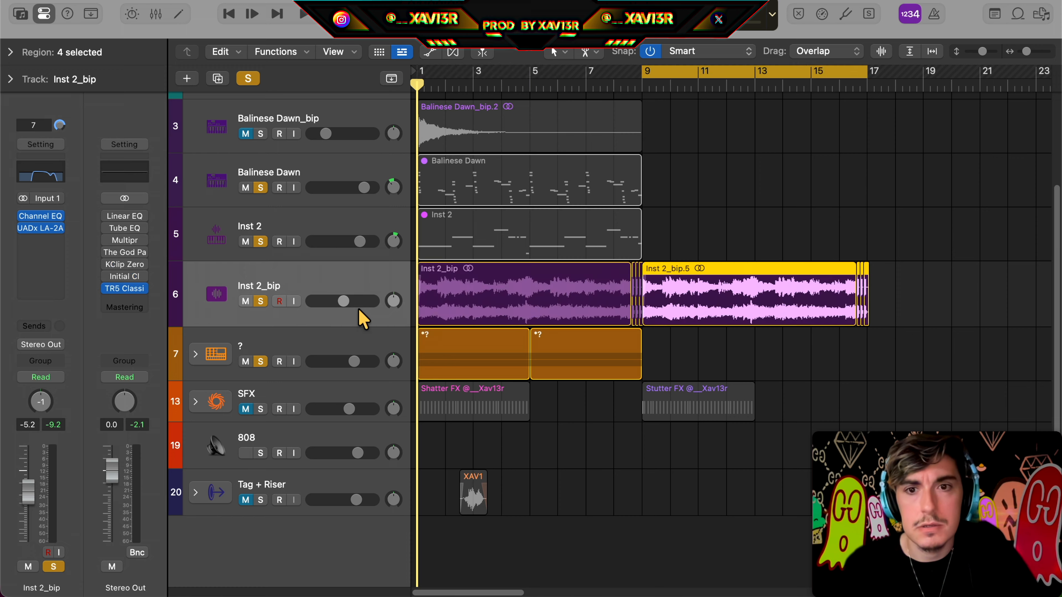
Step: Repeat the Inst 2_bip audio at bar 9 and move the copy onto the Audio 4 track
key(super+r)
drag(741, 291, 741, 349)
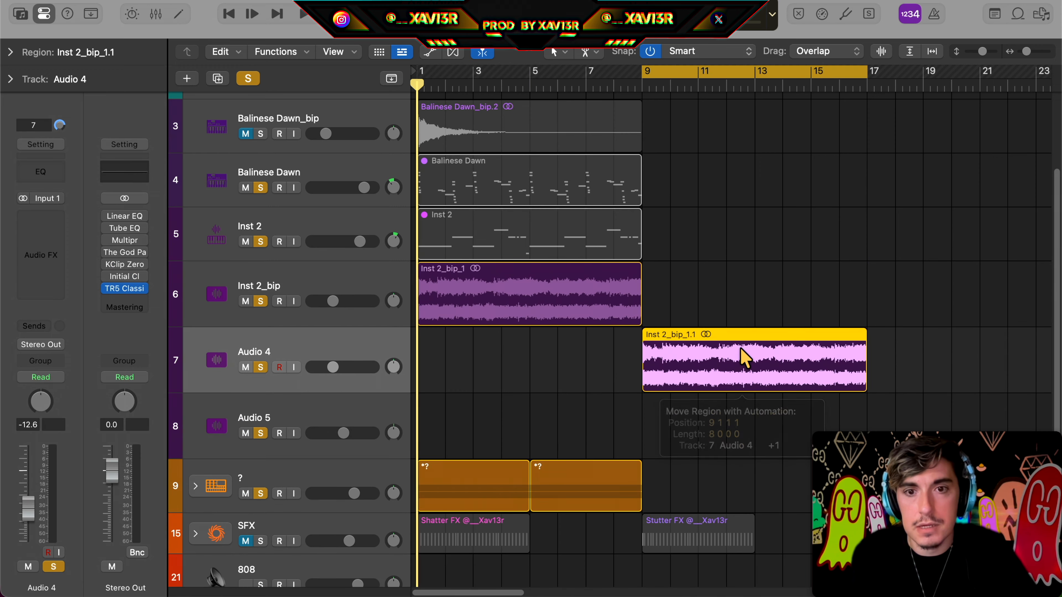
Step: Insert Beat Breaker on the Audio 4 track and try its preset patterns, including Repeat Again
click(42, 219)
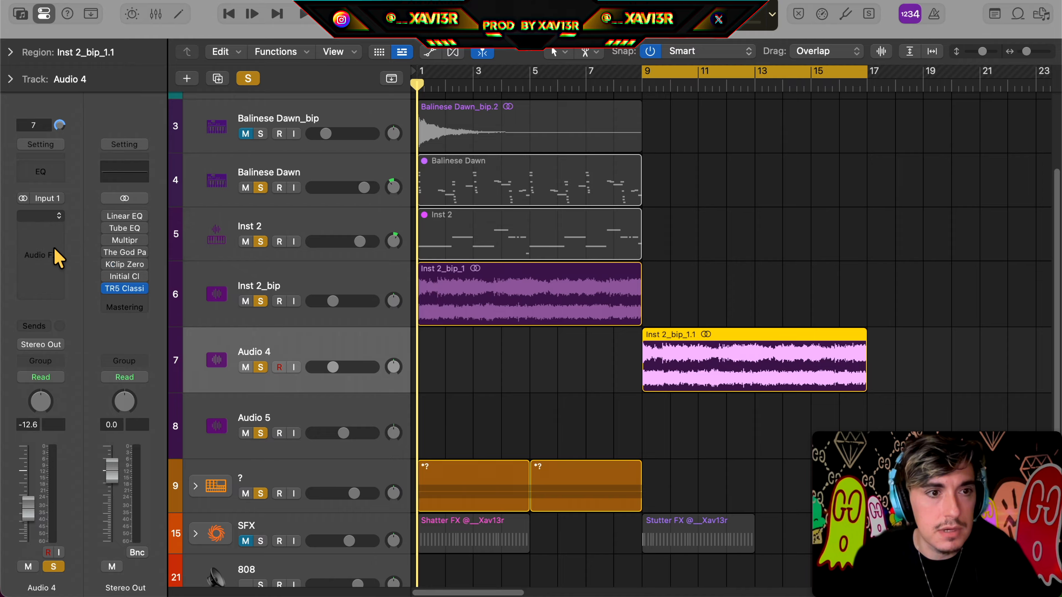
click(35, 219)
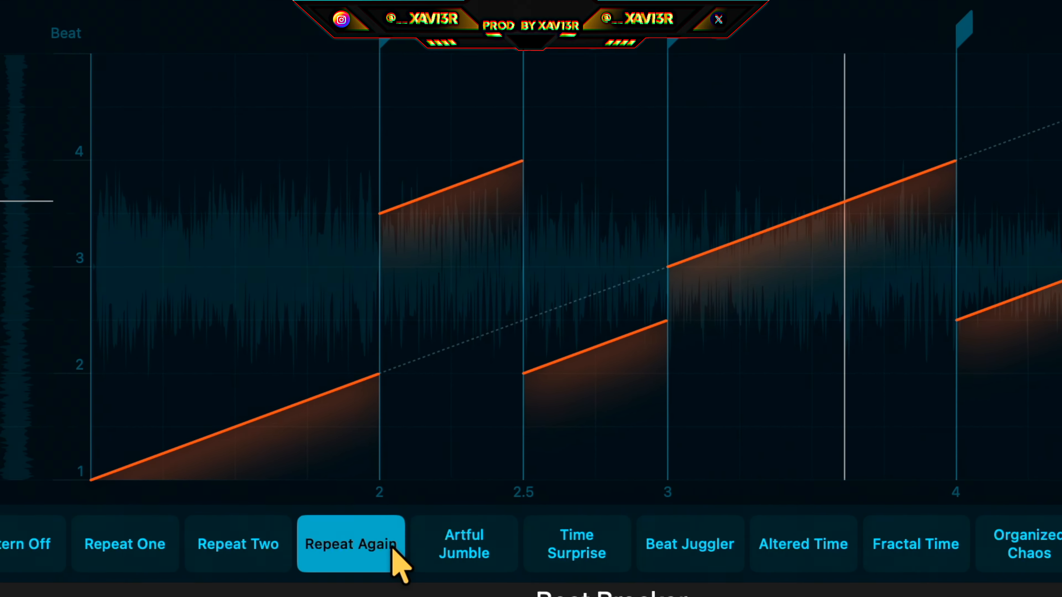
click(422, 527)
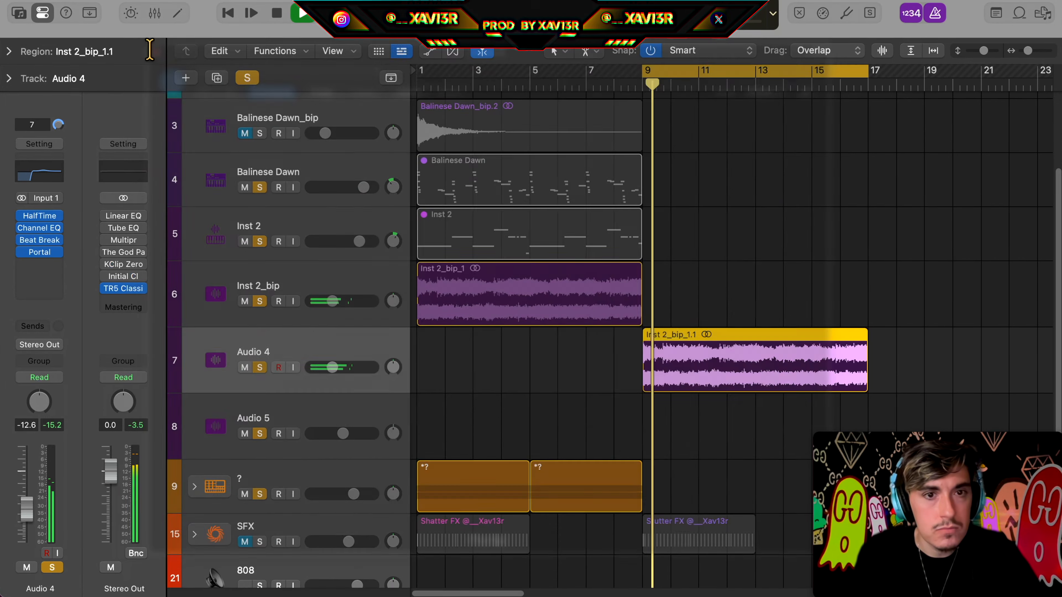
Step: Repeat the Audio 4 region at bar 17, select both regions and open the track's HalfTime effect
key(super+r)
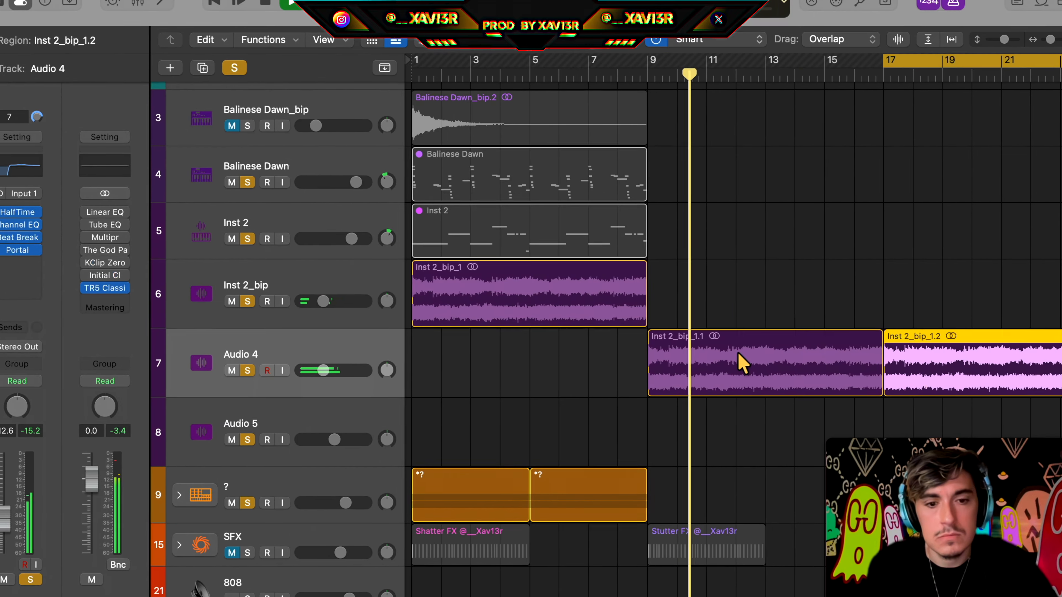
drag(920, 298, 777, 368)
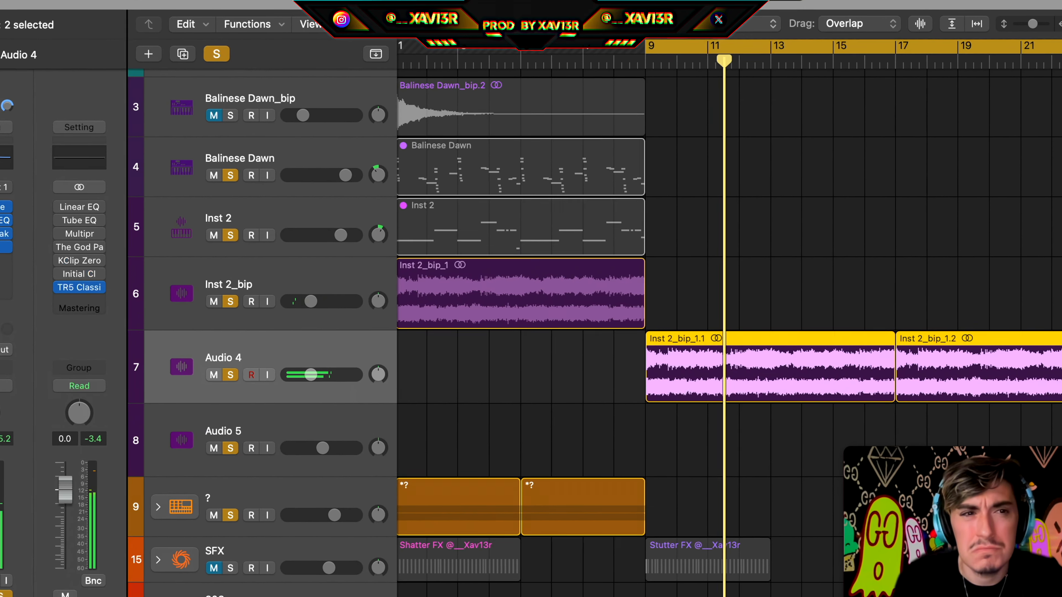
click(13, 209)
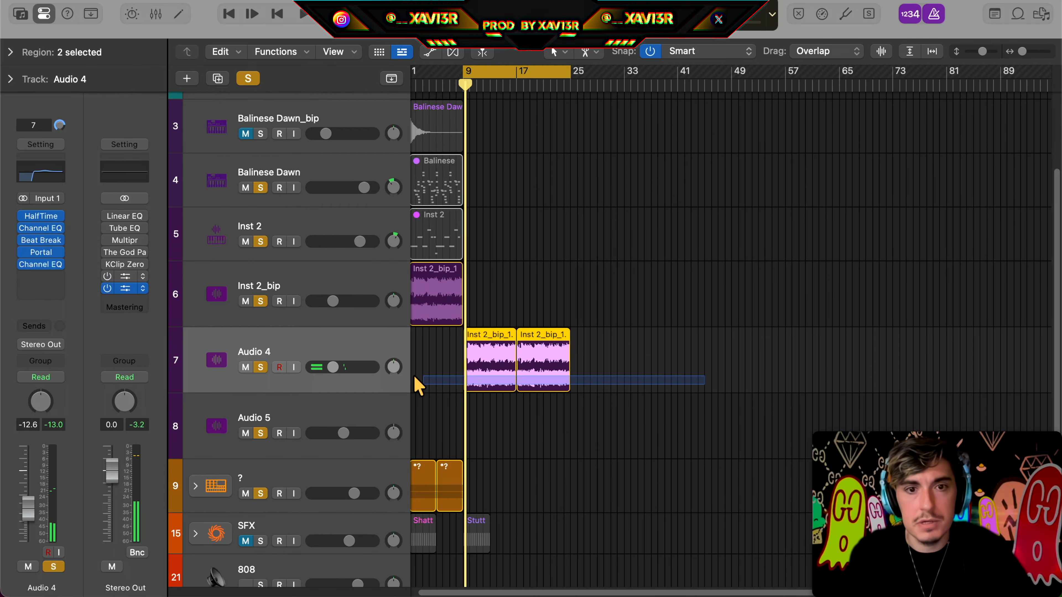
Step: Bounce the two Audio 4 regions in place to a new normalized track as one file, muting the sources and leaving out the audio tail
drag(415, 377, 417, 378)
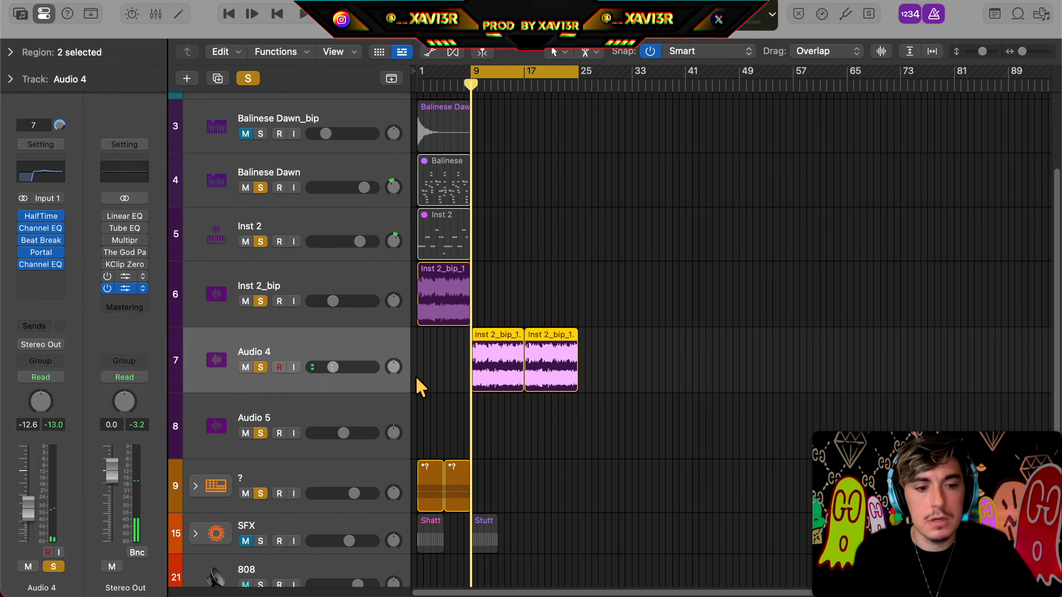
key(ctrl+b)
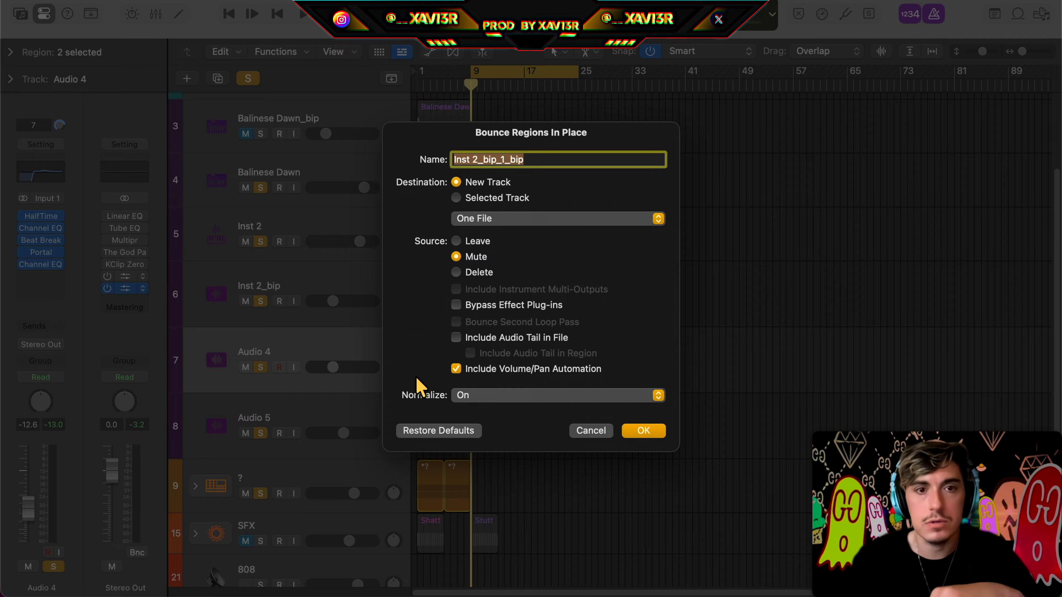
click(644, 430)
Step: Keep only the second eight bars of the bounced Inst 2_bip_1_bip audio and move them to bar 9
scroll(643, 443, right, 5)
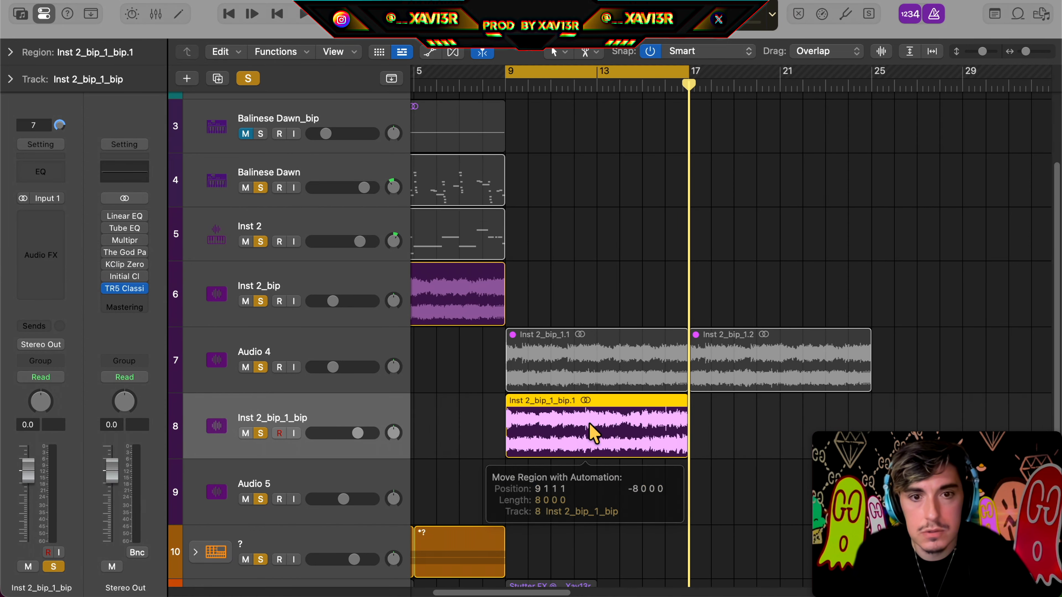
click(534, 310)
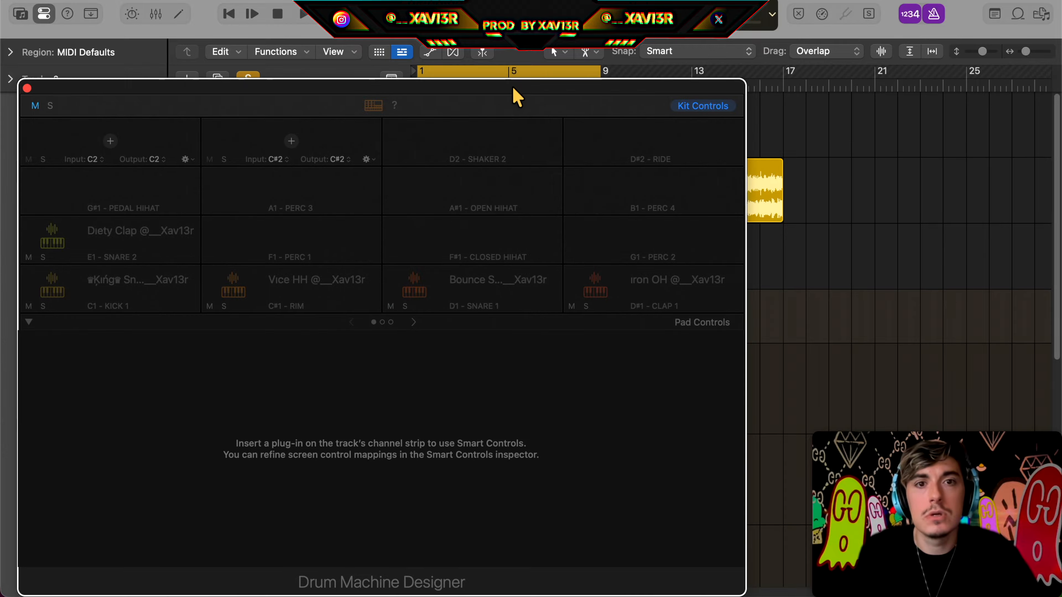
Step: Move the Drum Machine Designer window up and open the file browser
drag(439, 95, 463, 19)
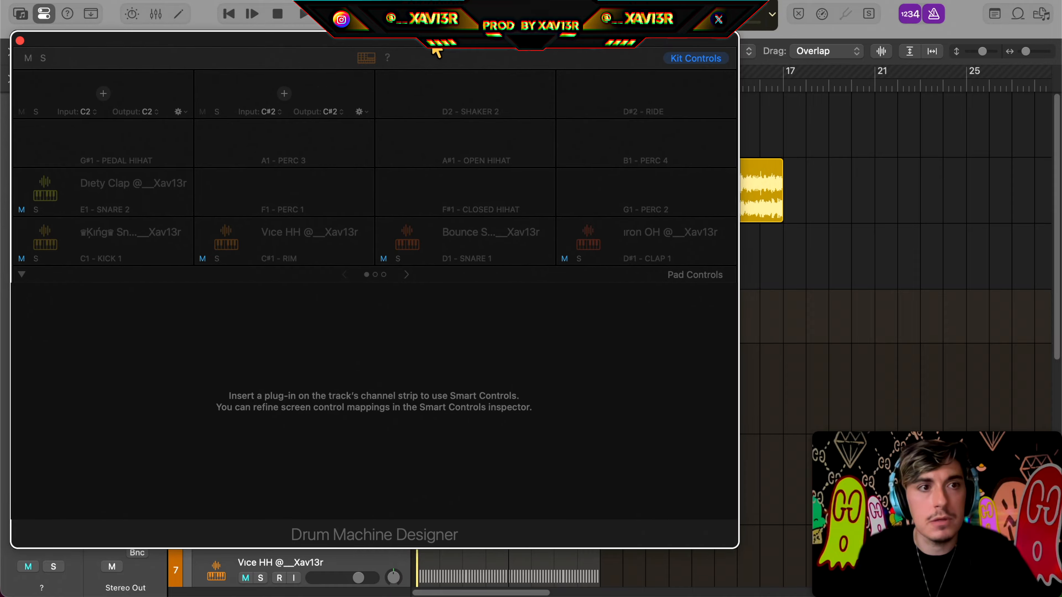
key(f)
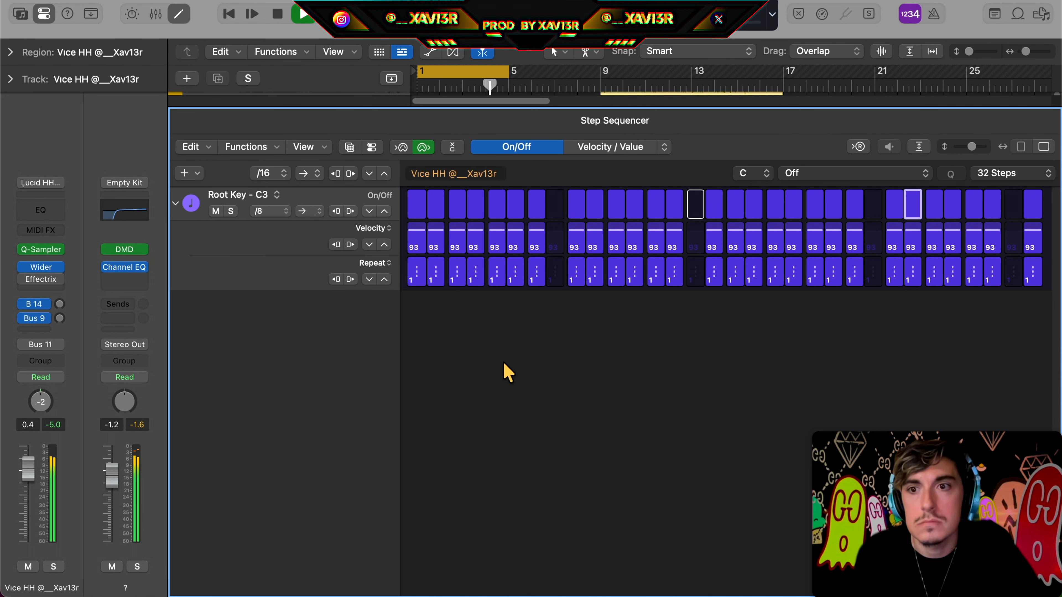
Step: Add note repeats to the Vice HH pattern, with 3 repeats on steps 3 and 4 and 2 on step 11
drag(615, 286, 615, 282)
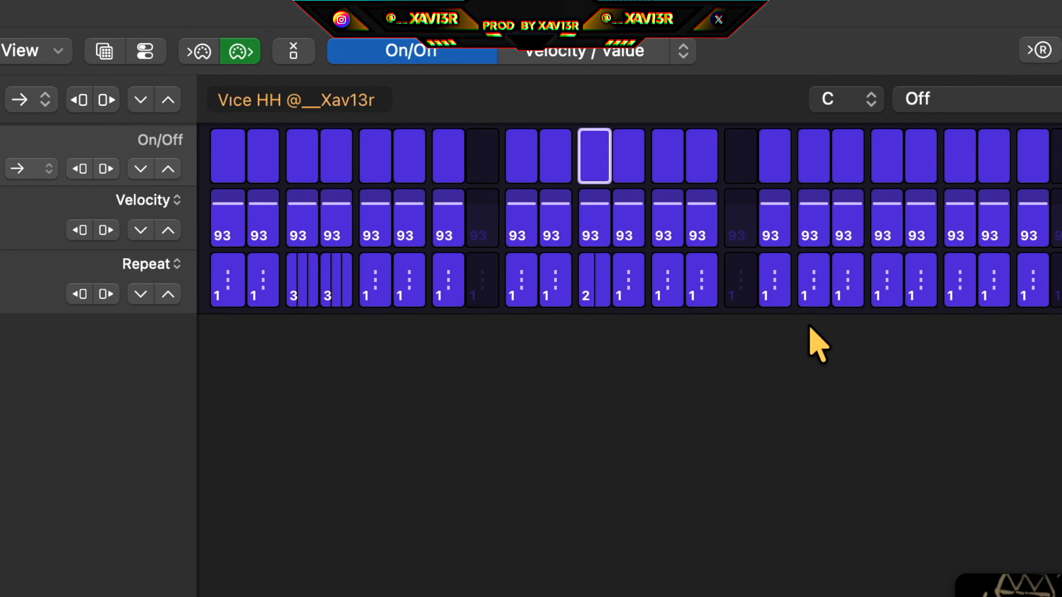
drag(718, 283, 718, 276)
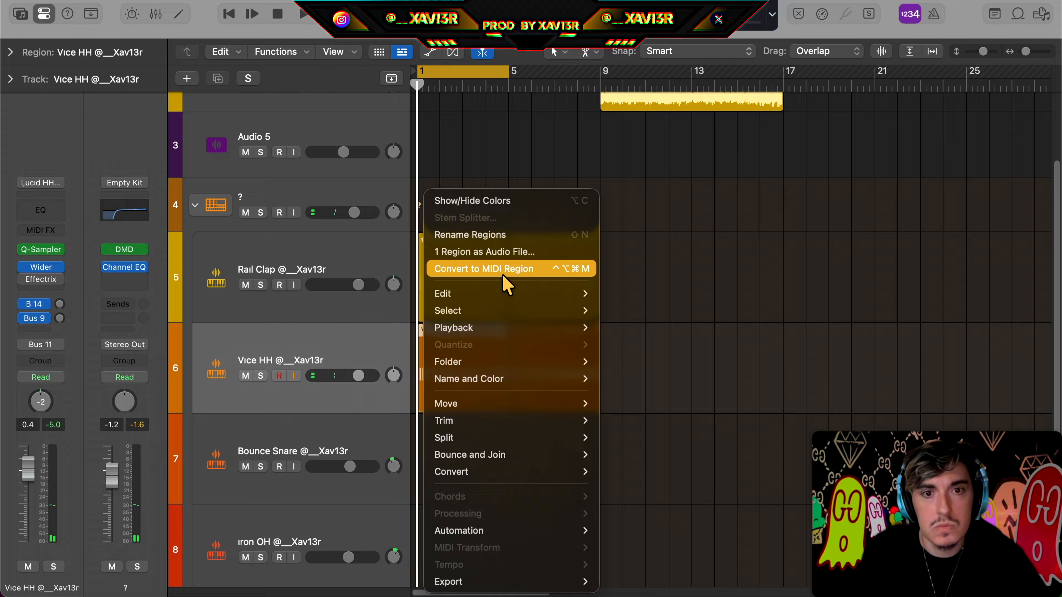
Step: Convert the Vice HH pattern to a MIDI region and open it in the Piano Roll, fitted to the view
click(504, 274)
double_click(439, 387)
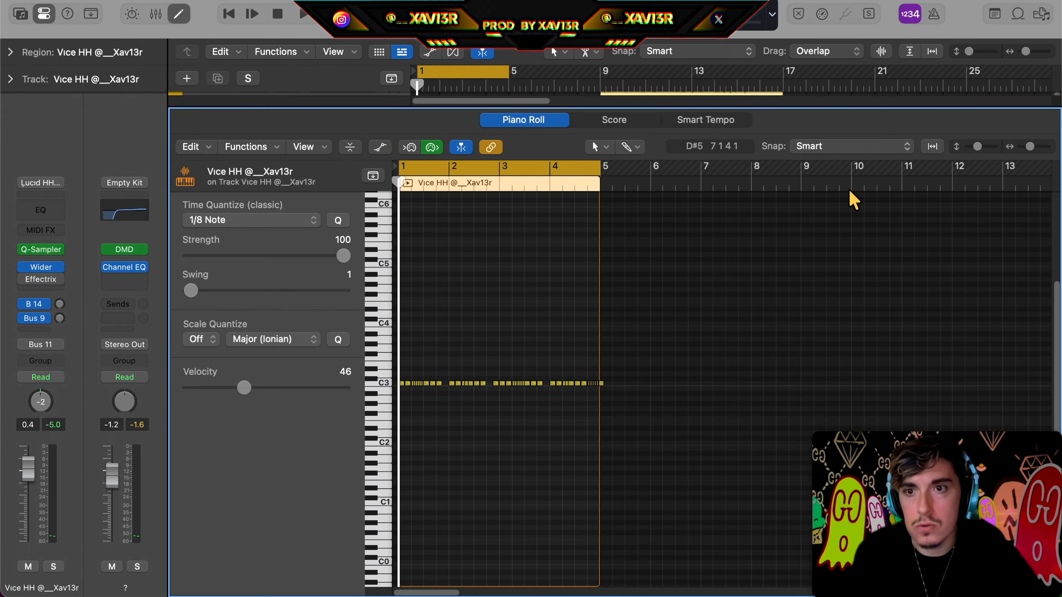
click(933, 146)
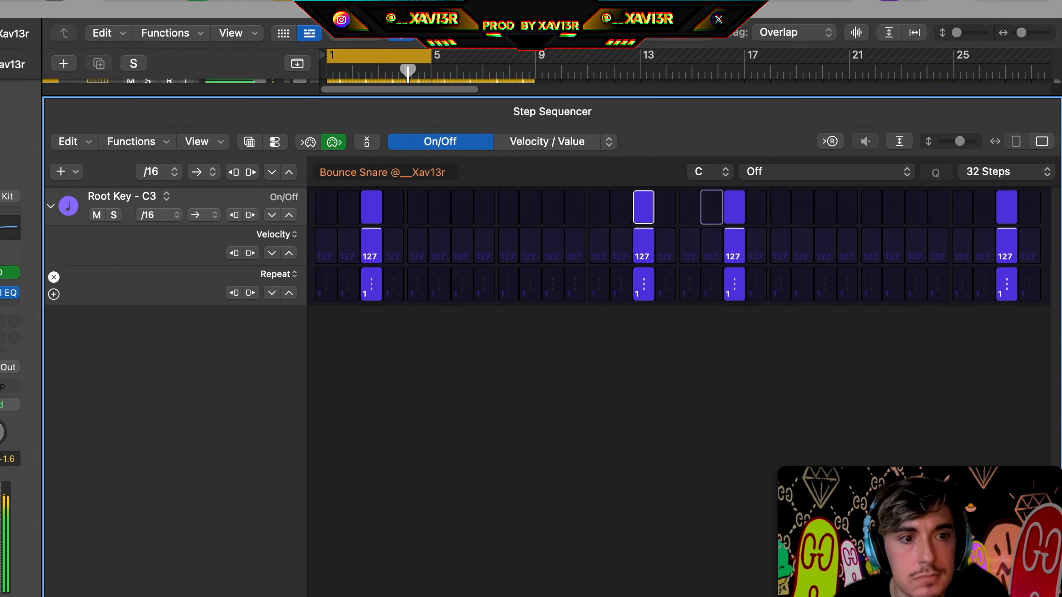
Step: Add hits on steps 27 and 29 of the Bounce Snare pattern and set 2 repeats on step 29
click(881, 214)
click(930, 216)
drag(932, 339, 937, 337)
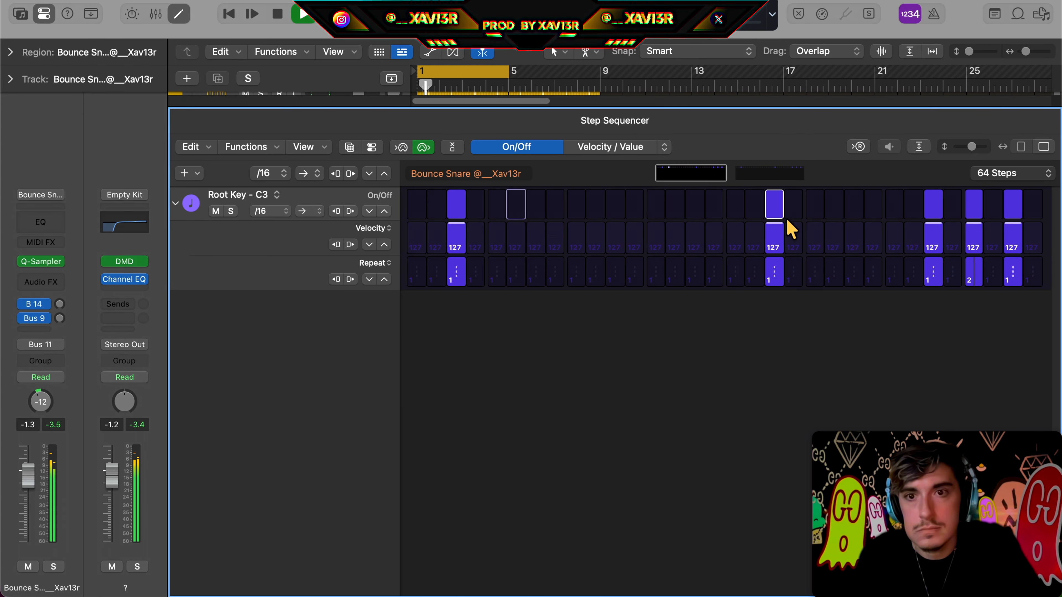
right_click(773, 205)
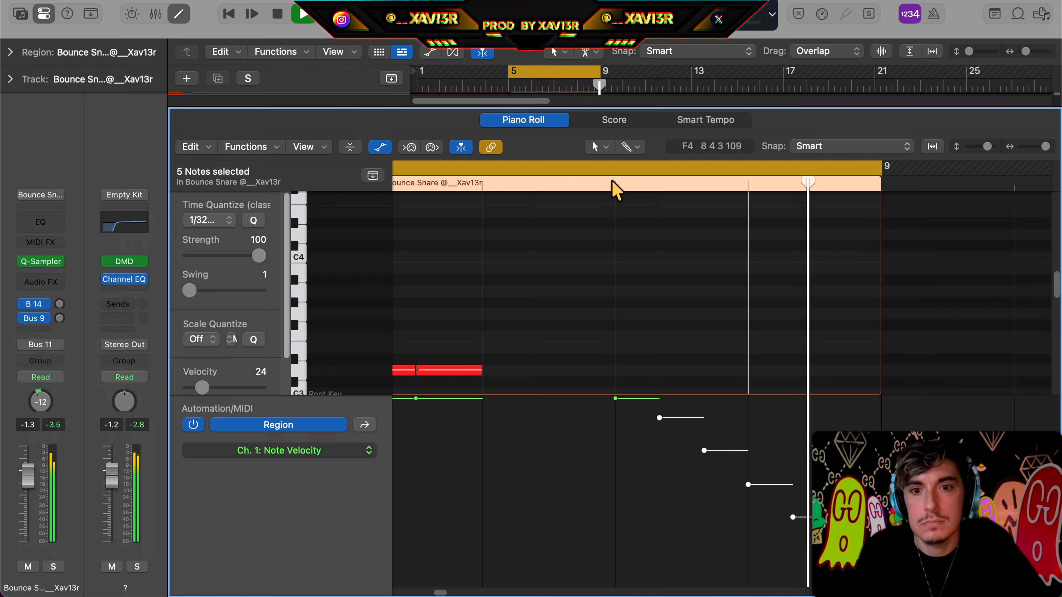
Step: Fit the Bounce Snare region in the Piano Roll, clear the note selection and review its notes across bars 5 to 9
click(932, 146)
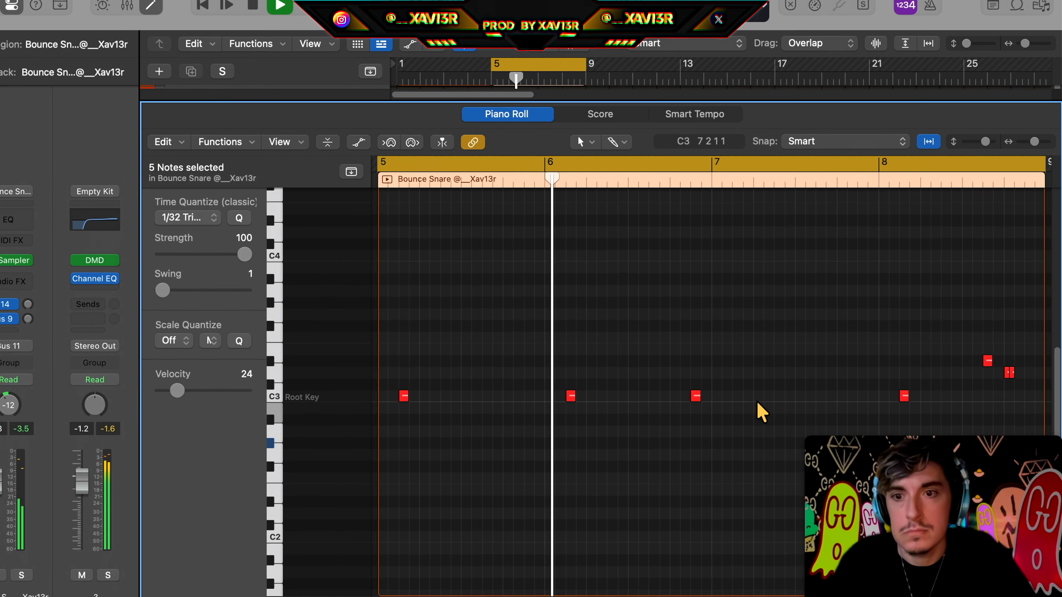
click(754, 405)
scroll(870, 316, right, 2)
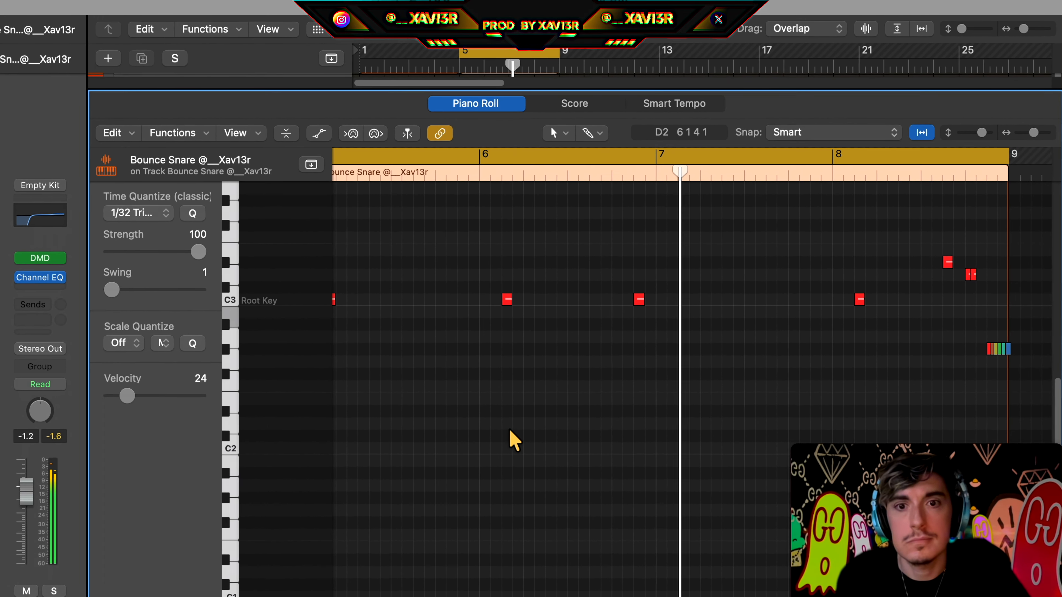
scroll(528, 425, left, 2)
scroll(502, 432, left, 2)
scroll(501, 432, right, 5)
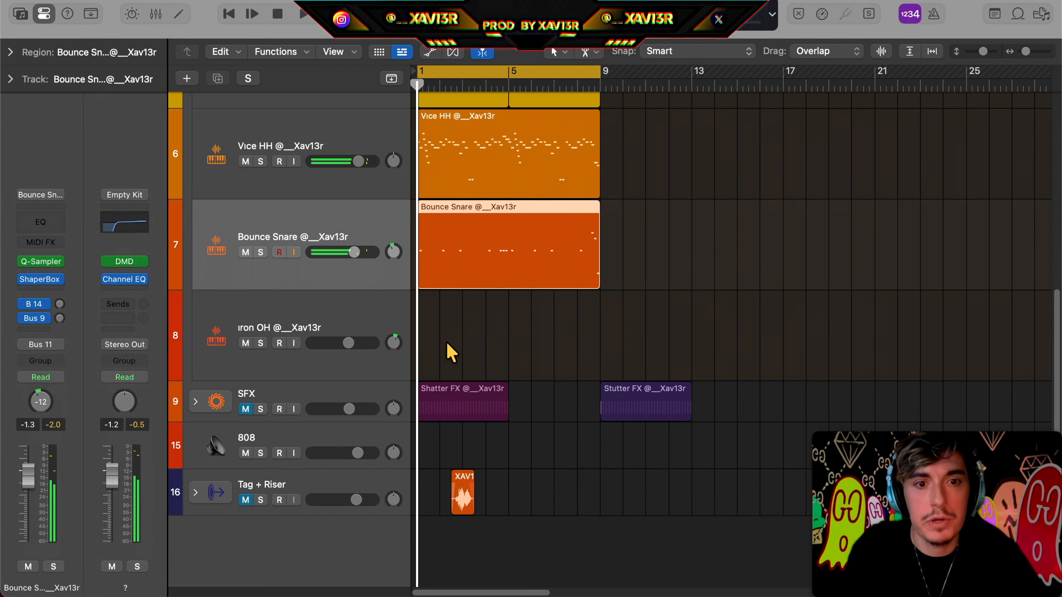
Step: Open the empty pattern on the ıron OH track in the Step Sequencer and set its length to 64 steps
double_click(445, 351)
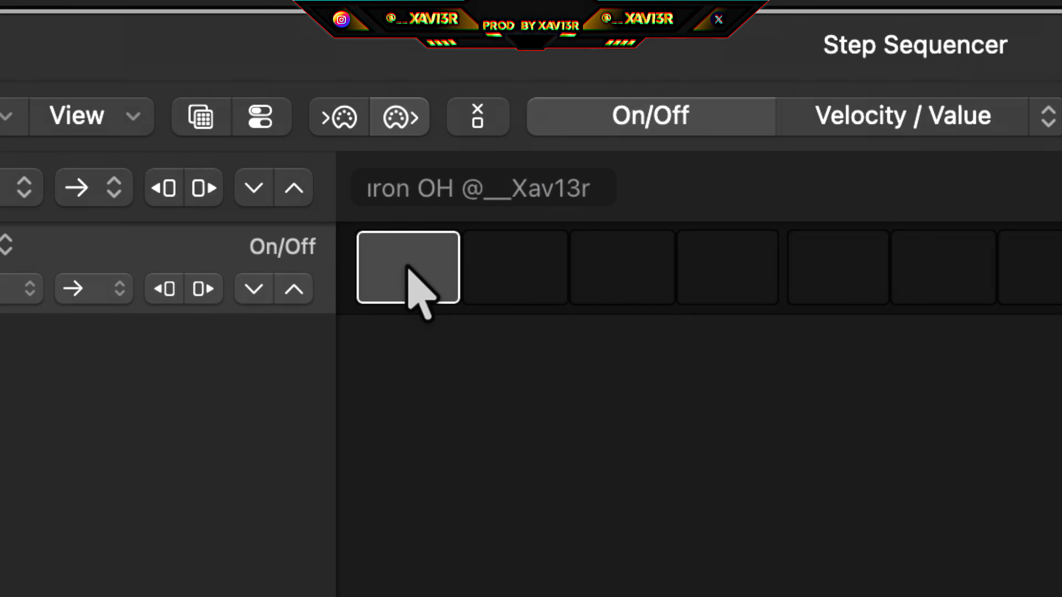
click(1012, 173)
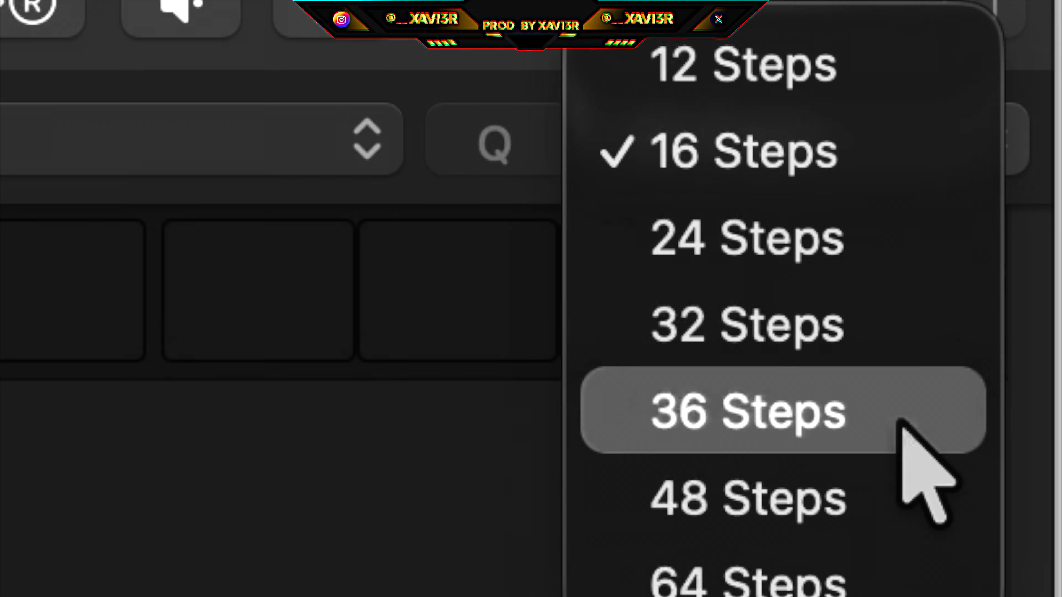
click(1003, 257)
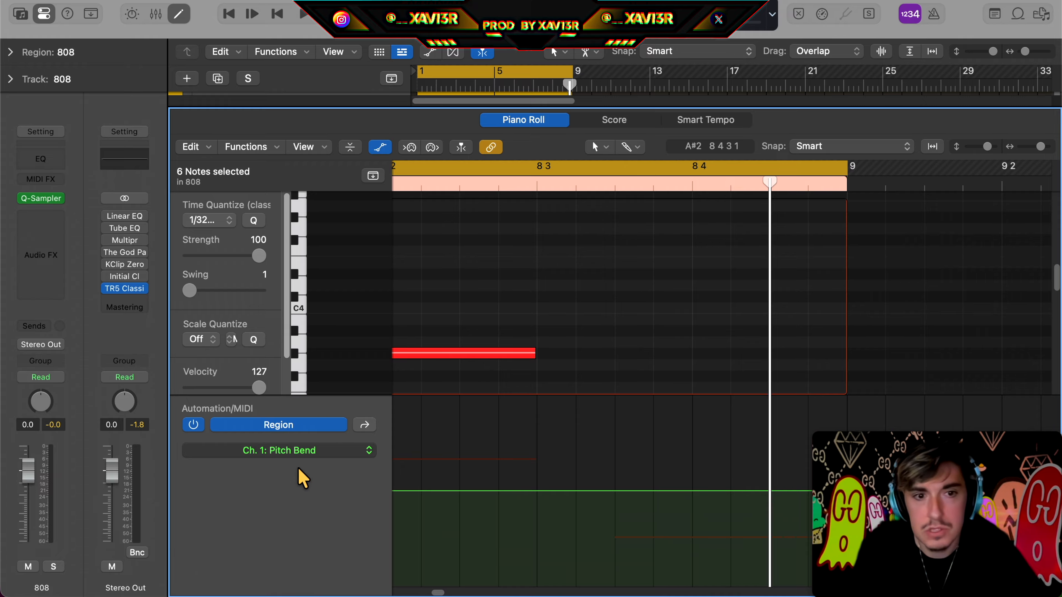
Step: Switch the 808 region's lane from pitch bend to note velocity and ramp up the velocities of the six short notes before bar 9
click(326, 451)
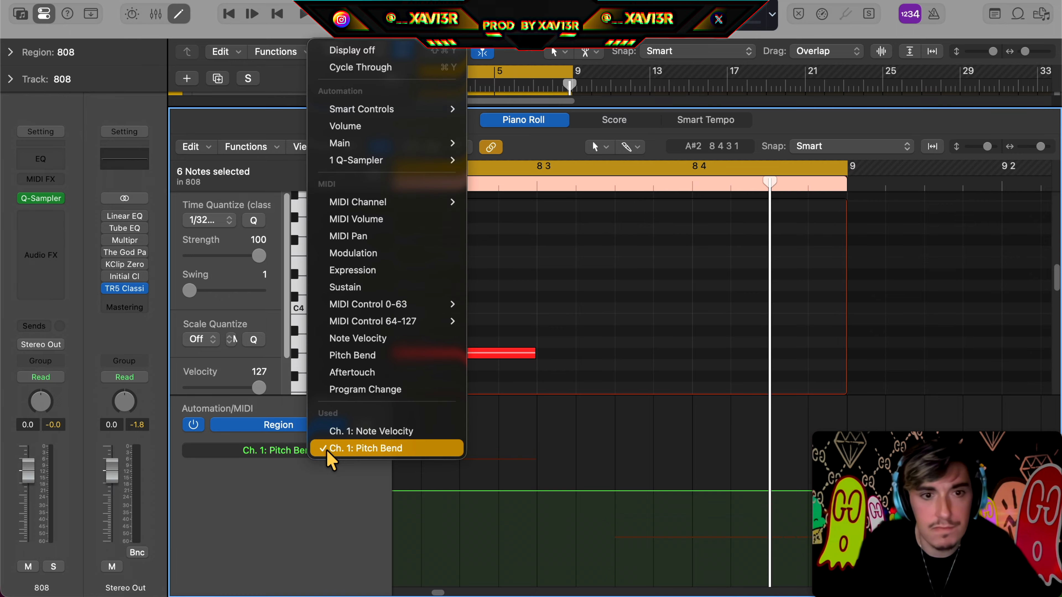
click(357, 431)
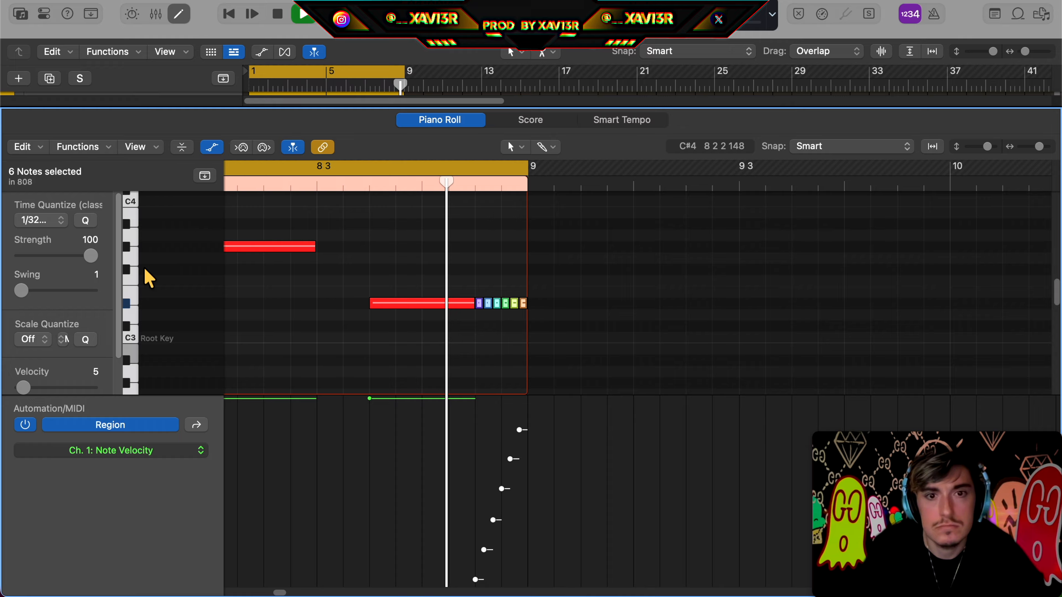
click(933, 146)
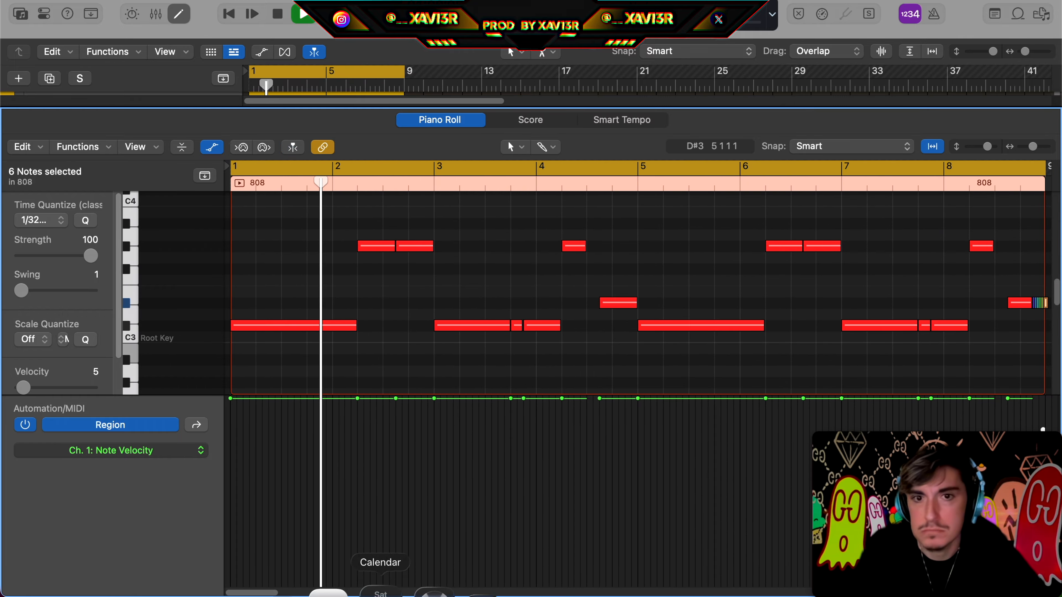
scroll(517, 473, up, 2)
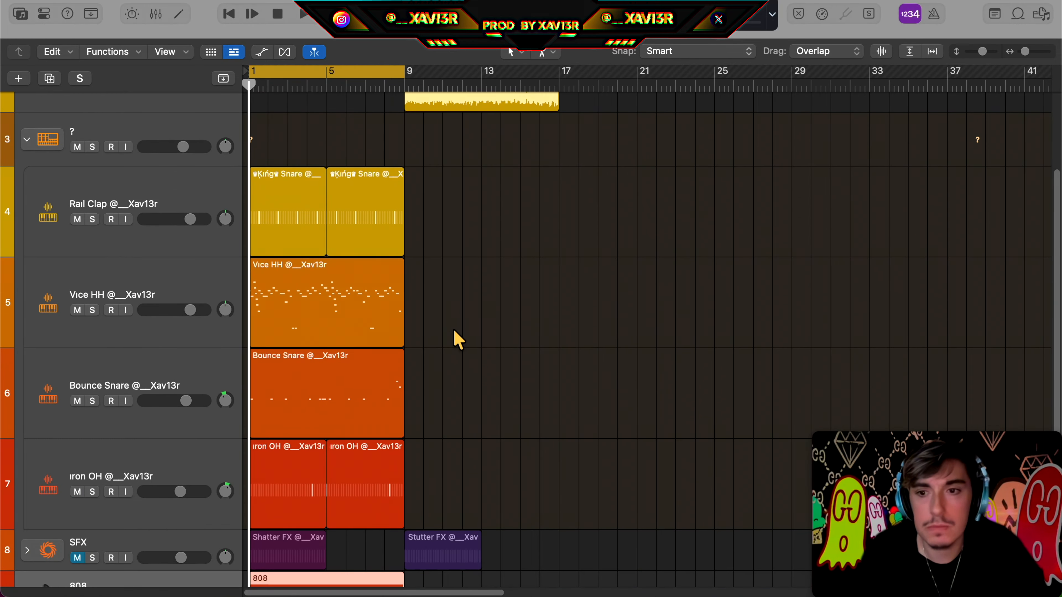
Step: Copy the Rail Clap and Vice HH regions into bars 9 to 17
scroll(500, 309, up, 3)
click(147, 304)
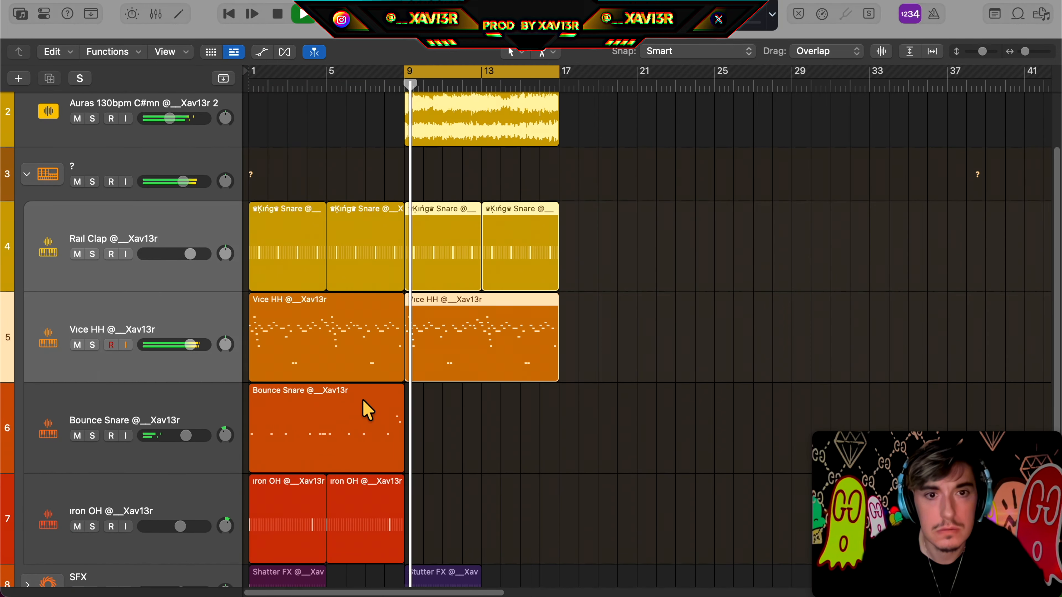
scroll(499, 352, up, 3)
scroll(499, 352, left, 4)
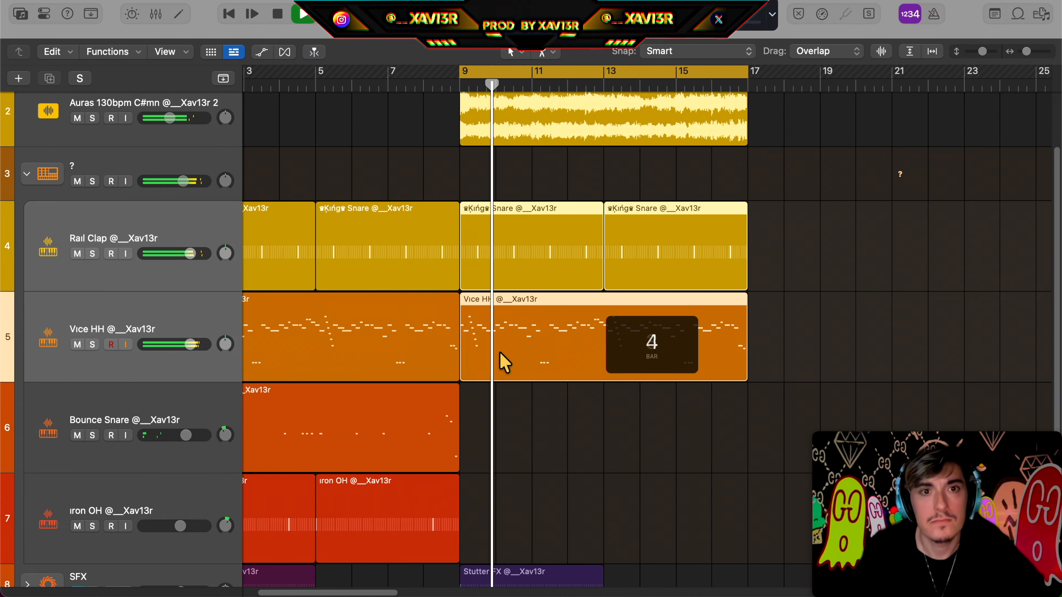
Step: Program an ıron OH pattern at bar 9 with hits on steps 1 and 13, and set its length to 64 steps
scroll(500, 351, down, 4)
scroll(501, 350, down, 2)
click(519, 343)
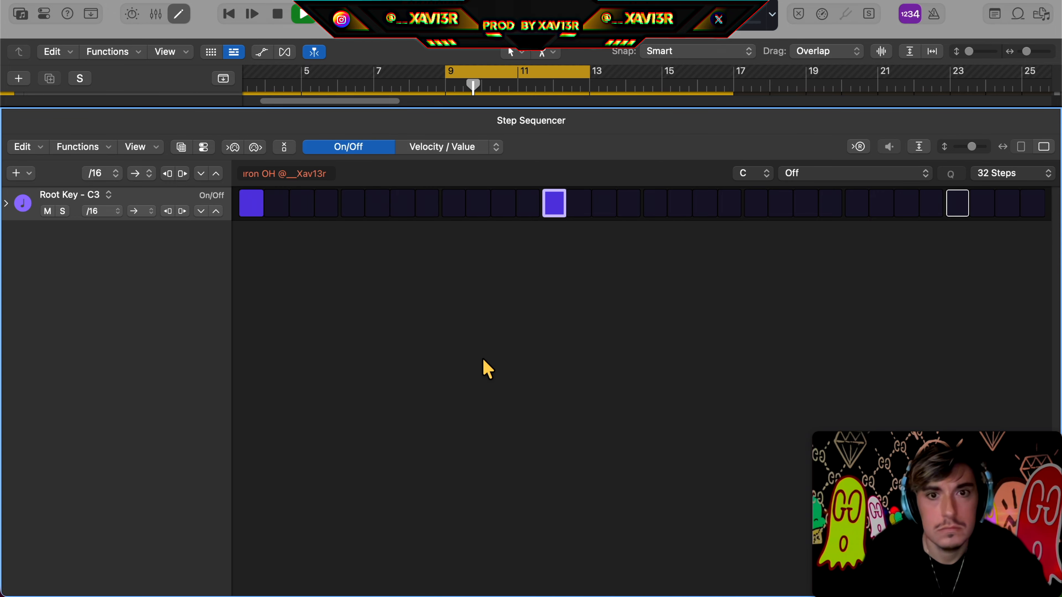
key(e)
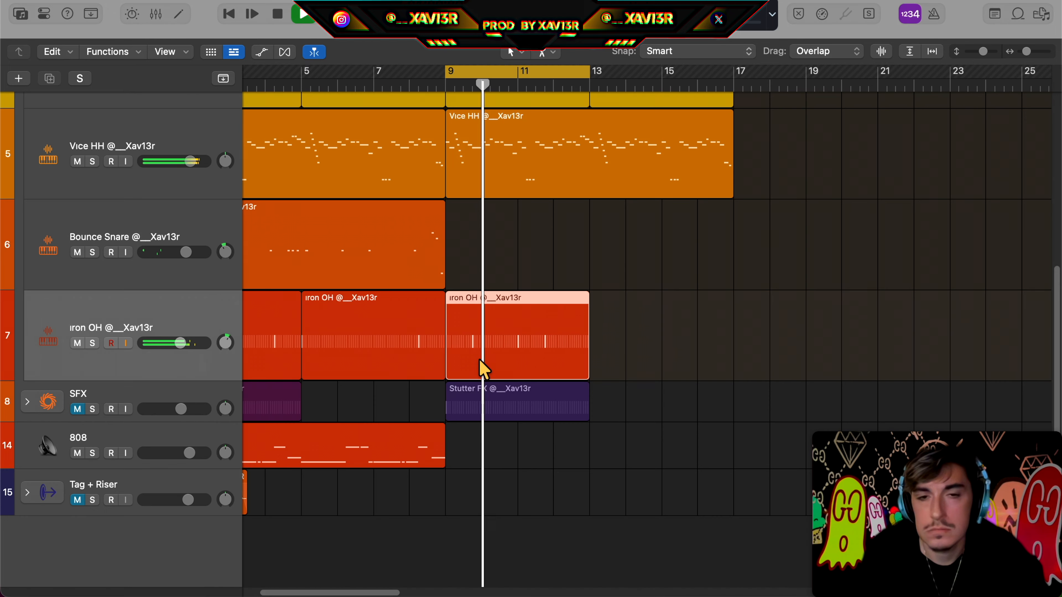
scroll(565, 361, up, 1)
scroll(566, 361, left, 1)
key(e)
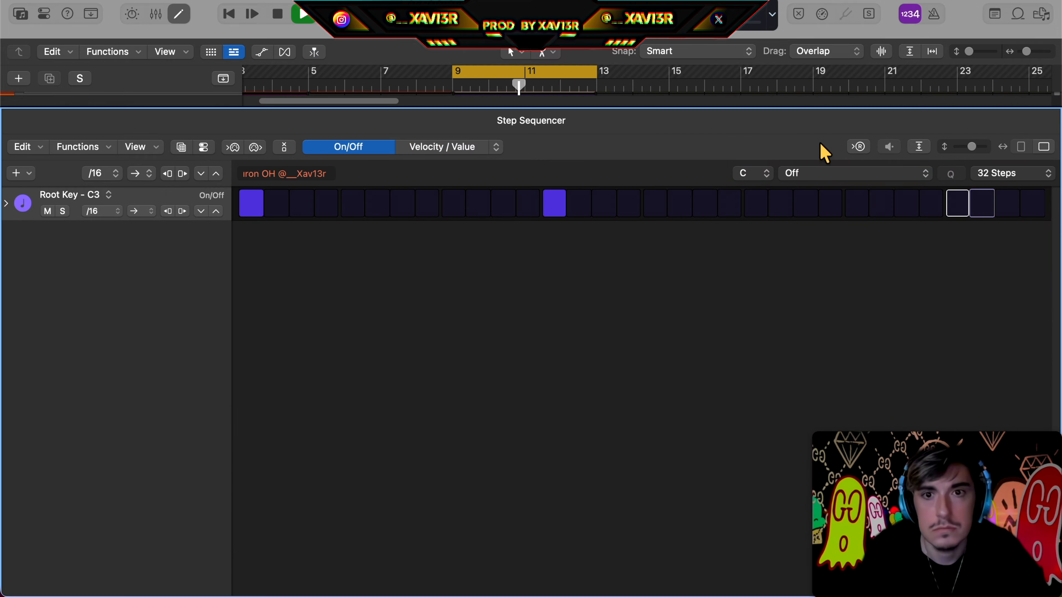
click(1050, 180)
click(998, 228)
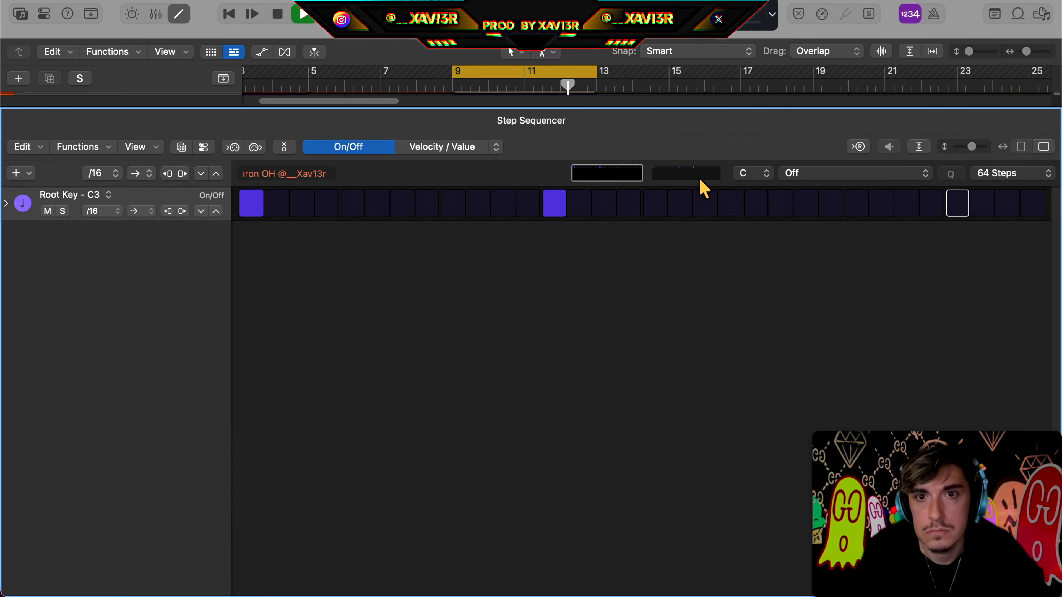
key(e)
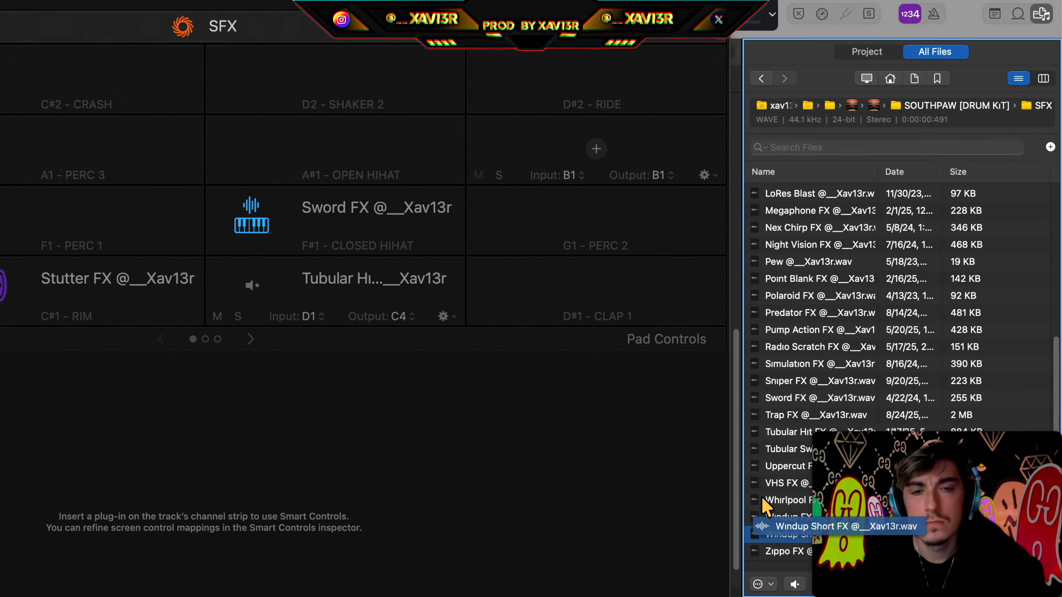
Step: Load the Windup Short FX sample onto a pad of the SFX drum machine and set its pattern to 32 steps
drag(762, 500, 498, 209)
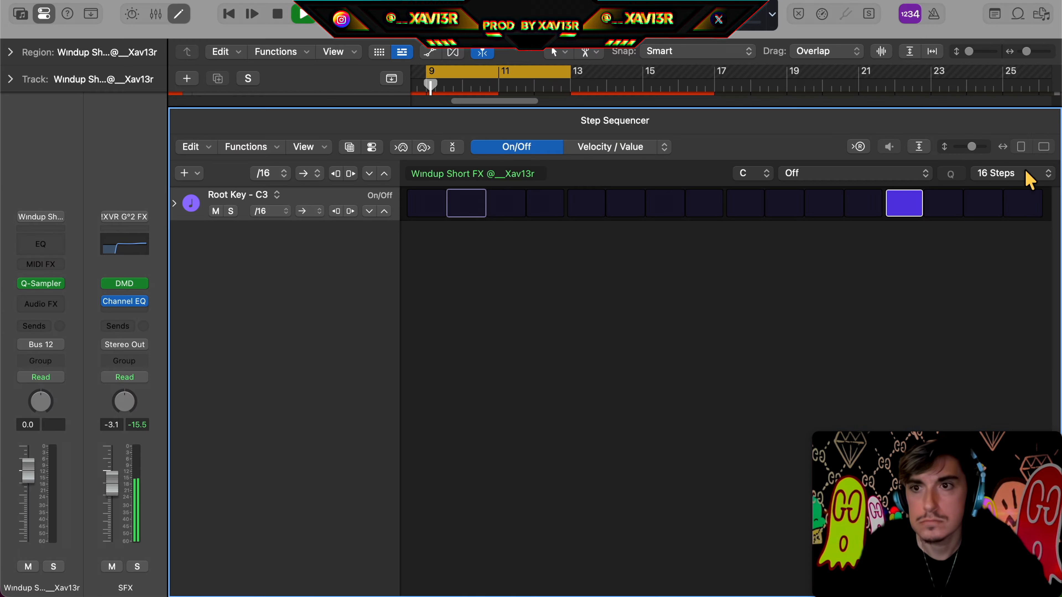
click(1024, 173)
click(996, 209)
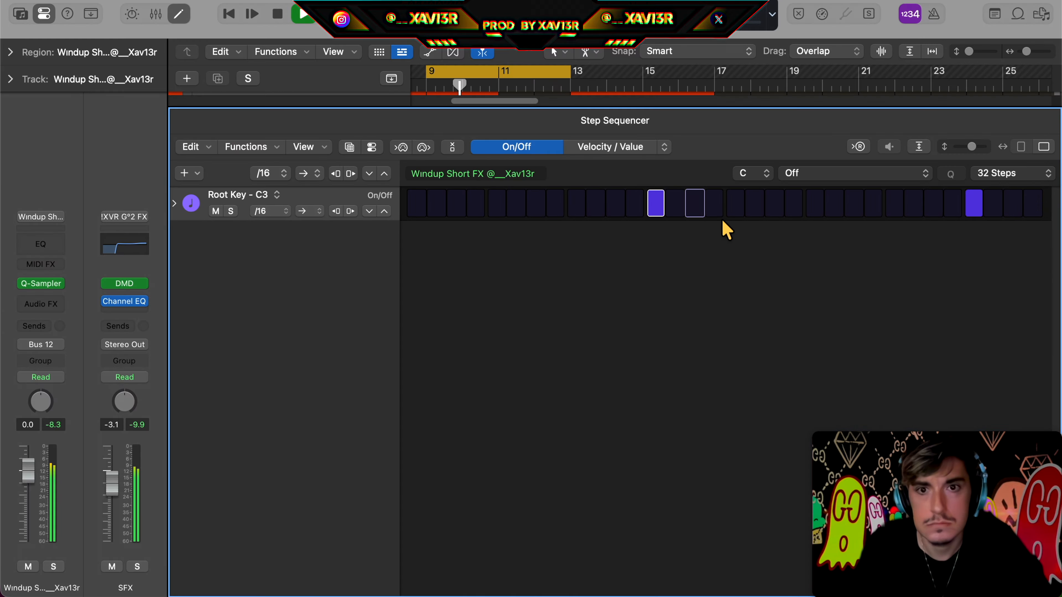
Step: Remove the hit on step 13 of the Windup Short FX pattern and set the pattern length to 64 steps
click(656, 209)
key(space)
click(1048, 175)
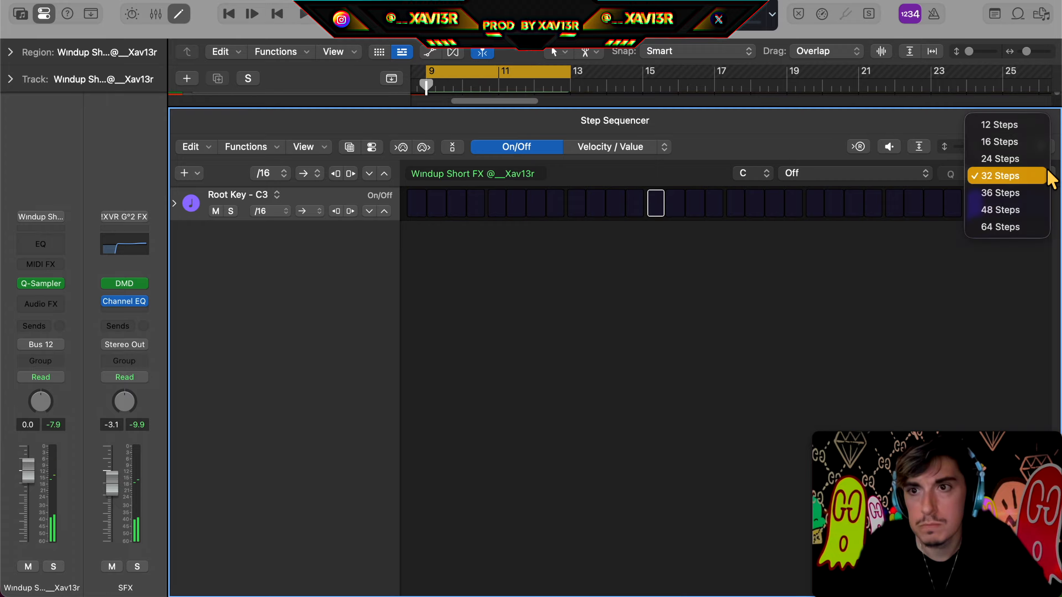
click(1000, 227)
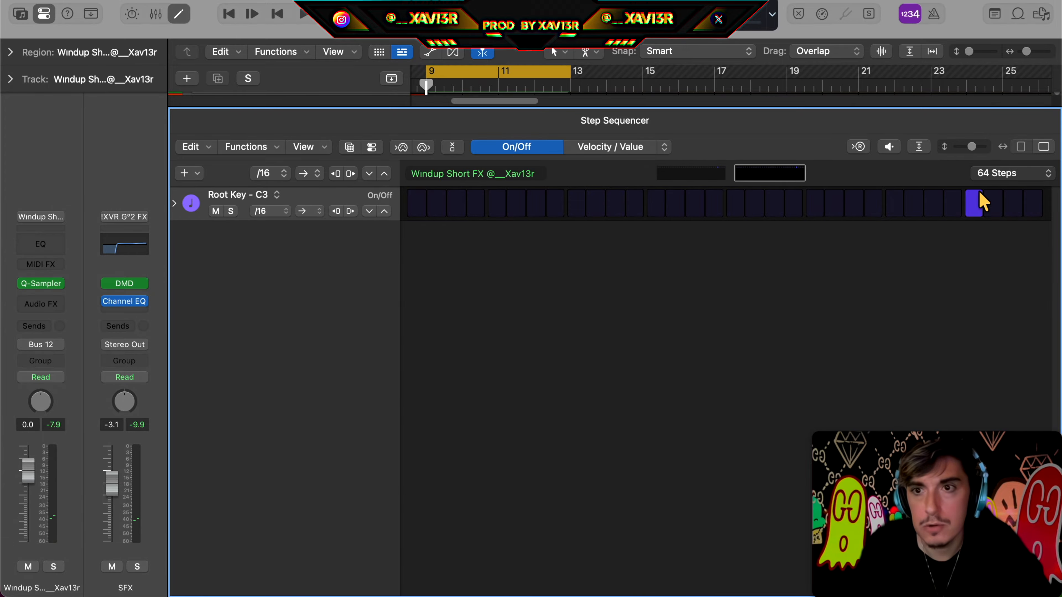
Step: Close the step editor and repeat the Windup Short FX region at bar 13 during playback
key(e)
key(space)
key(super+r)
key(super+u)
Step: Set the cycle range to span both Windup Short FX regions, bars 9 to 17, and lower that track's volume
drag(751, 381, 201, 366)
key(super+u)
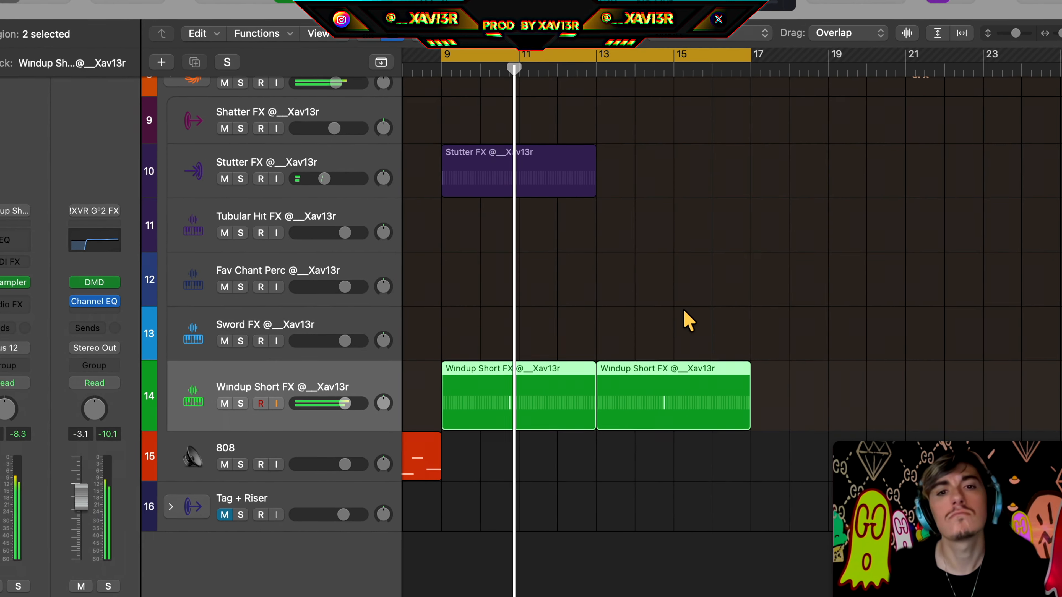
drag(349, 404, 332, 427)
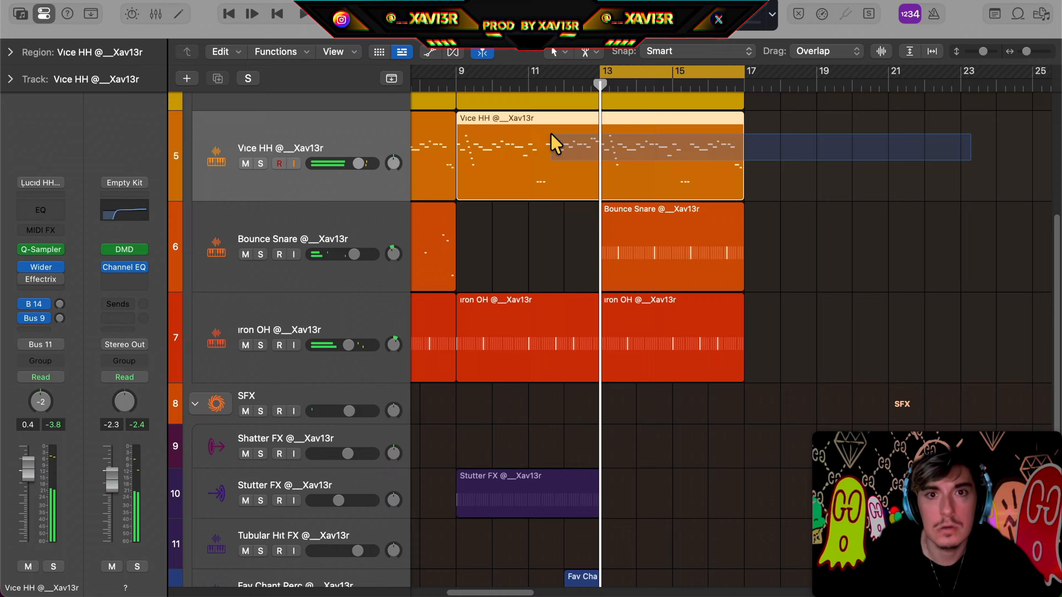
Step: Create a MIDI region on the 808 track at bar 9 and set its time quantize to 1/16 Note
scroll(368, 326, down, 5)
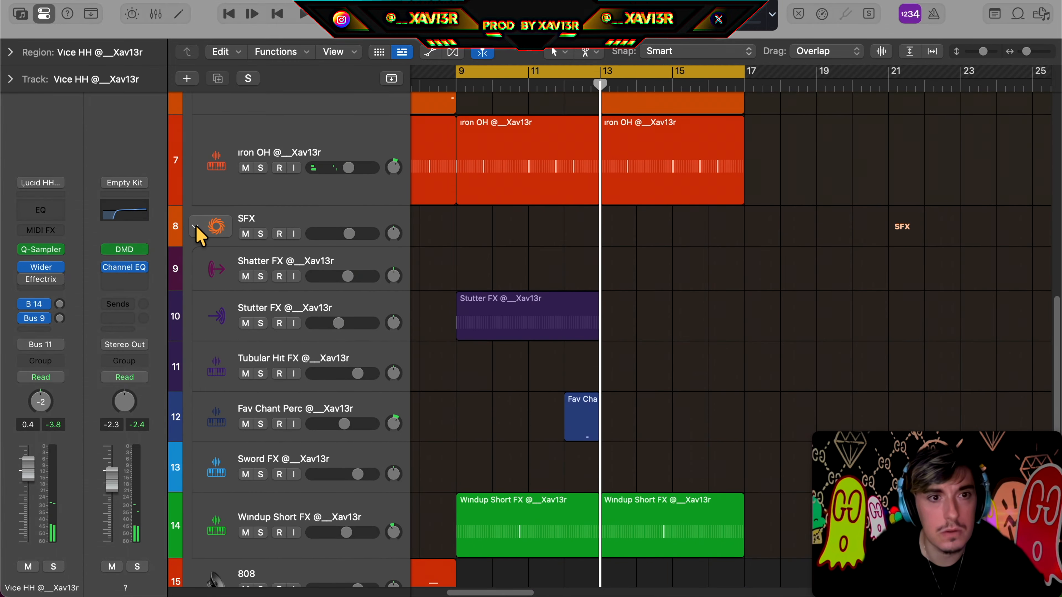
click(195, 226)
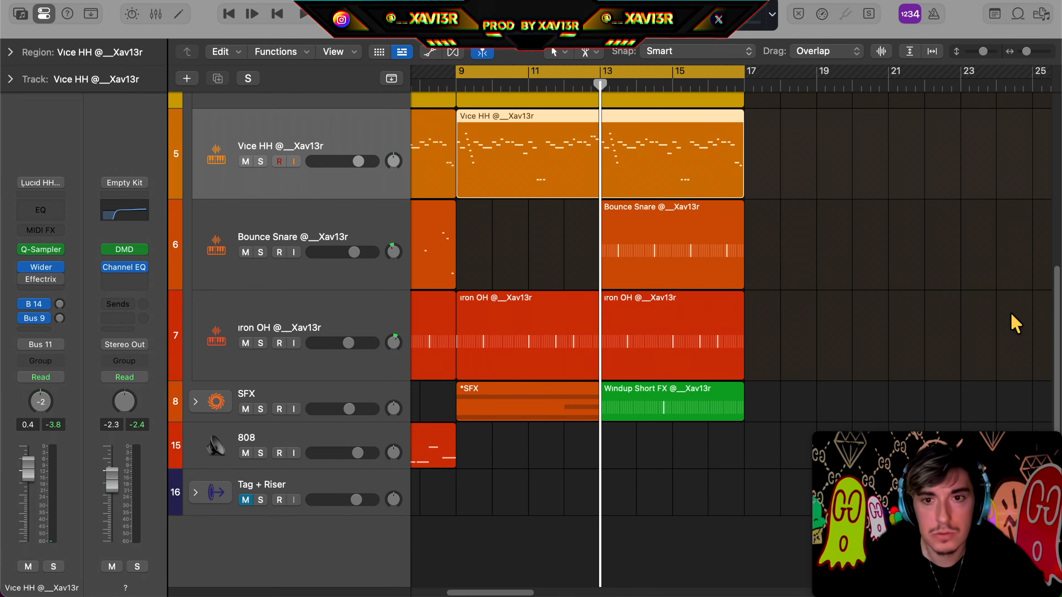
right_click(455, 444)
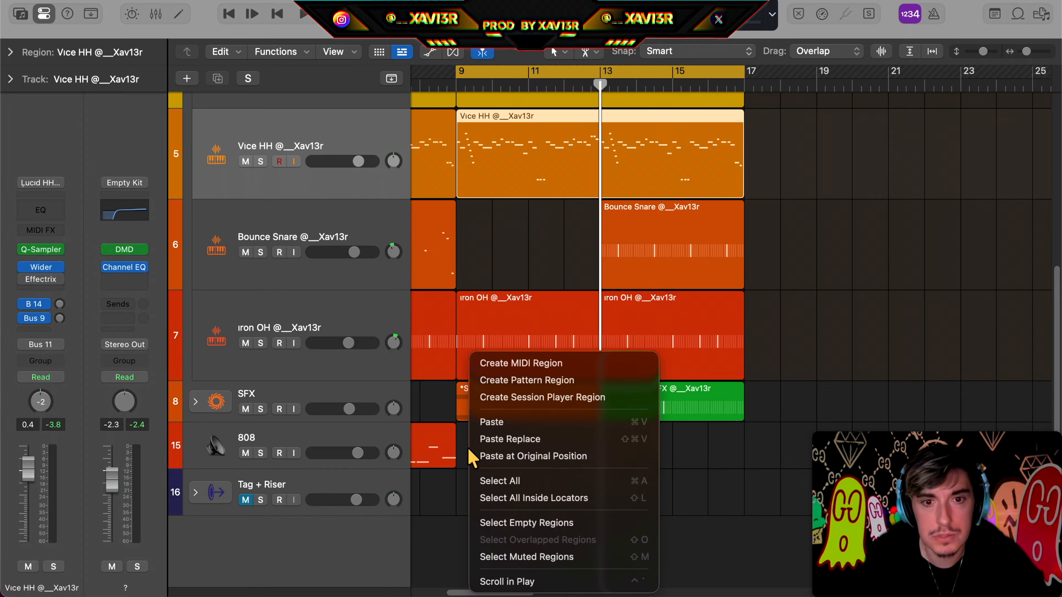
click(215, 220)
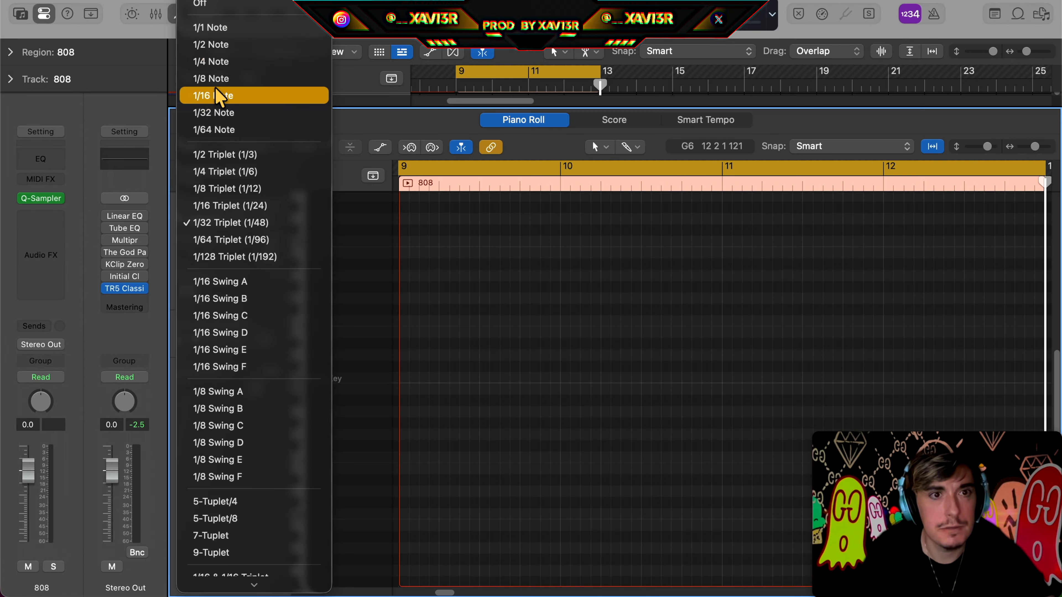
click(209, 95)
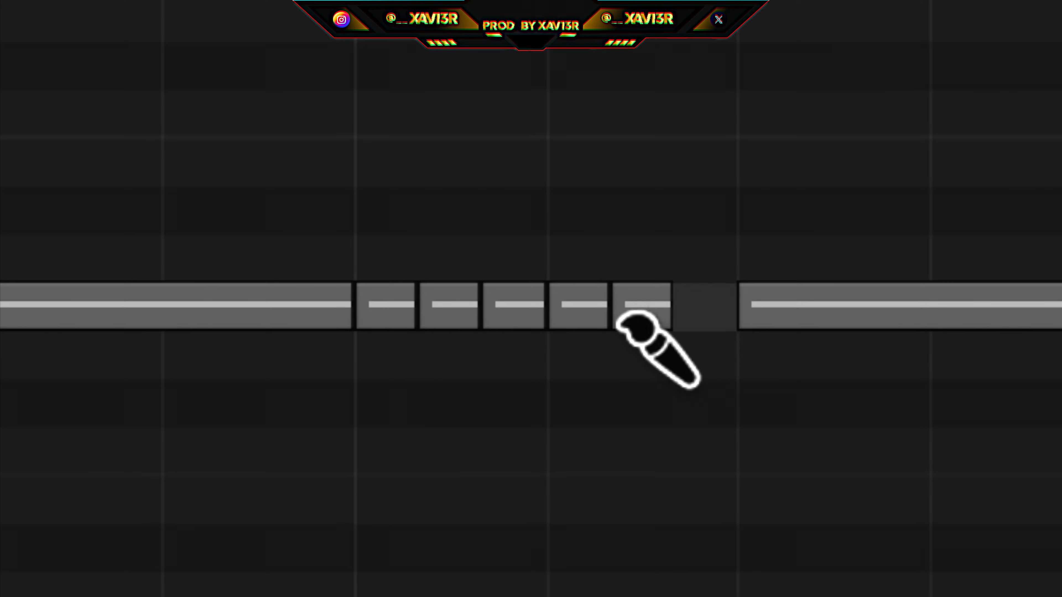
Step: Finish brushing six short notes into the gap between the 808 notes in bar 16 and play back the fitted region
click(652, 325)
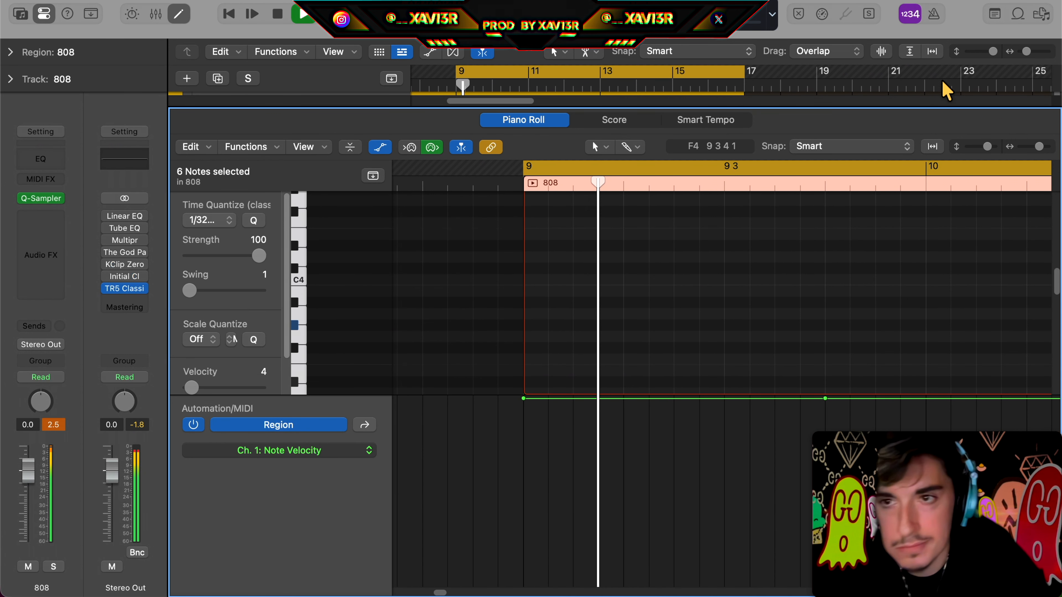
click(933, 146)
scroll(640, 340, down, 5)
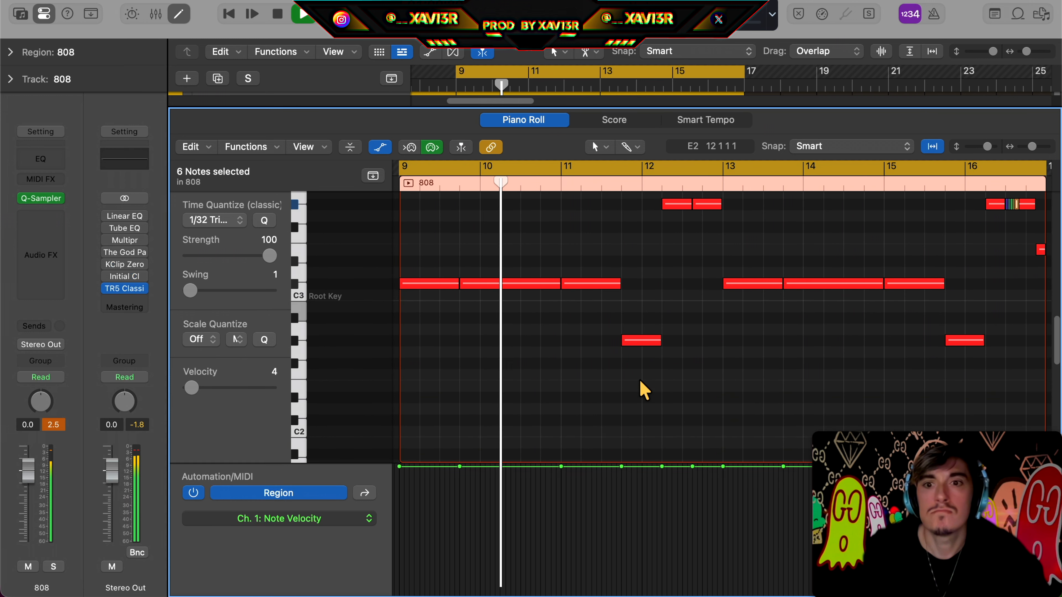
key(i)
key(space)
key(space)
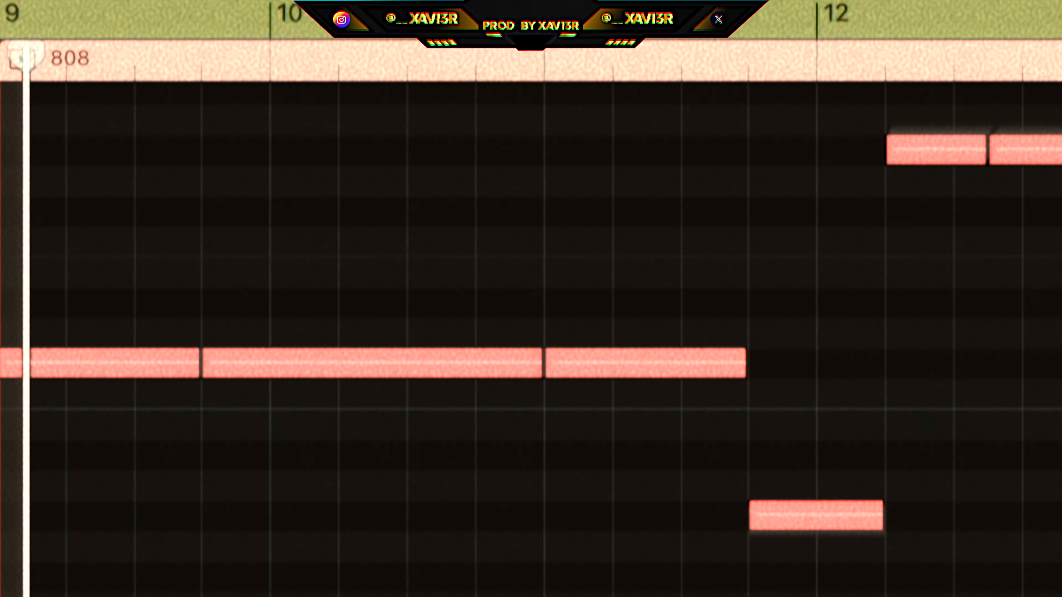